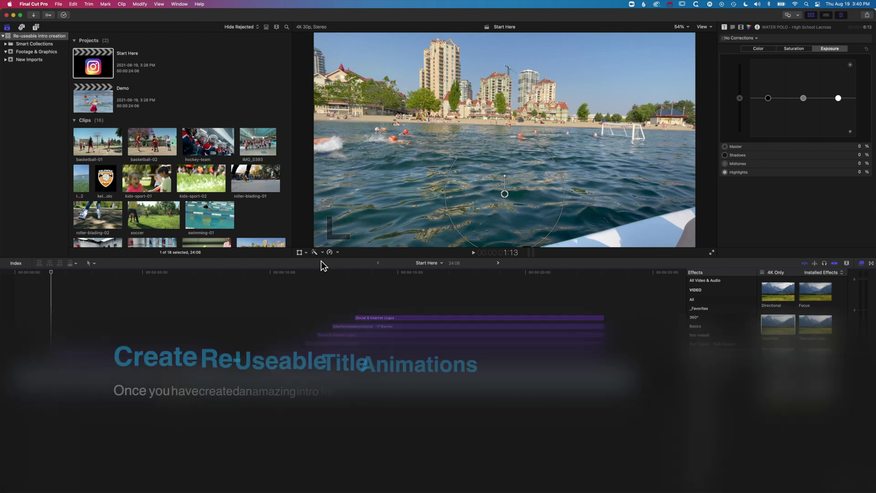
Play back the water polo intro animation in the Start Here project
key("space")
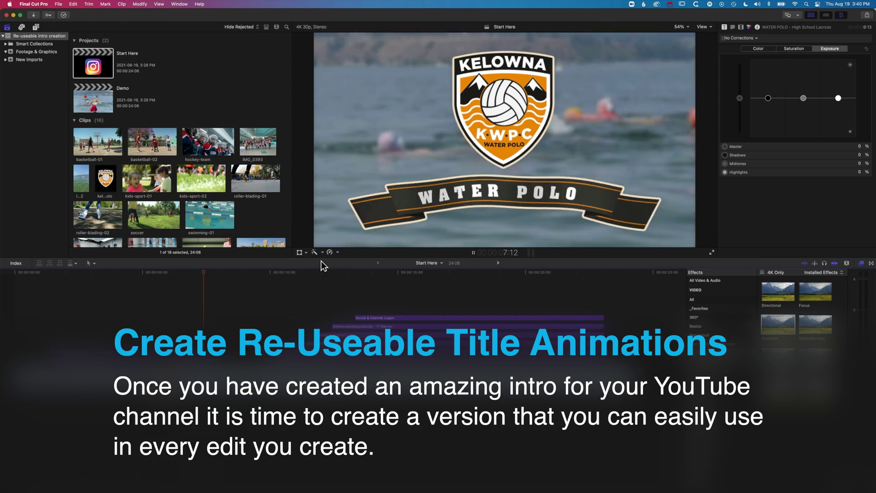
key("space")
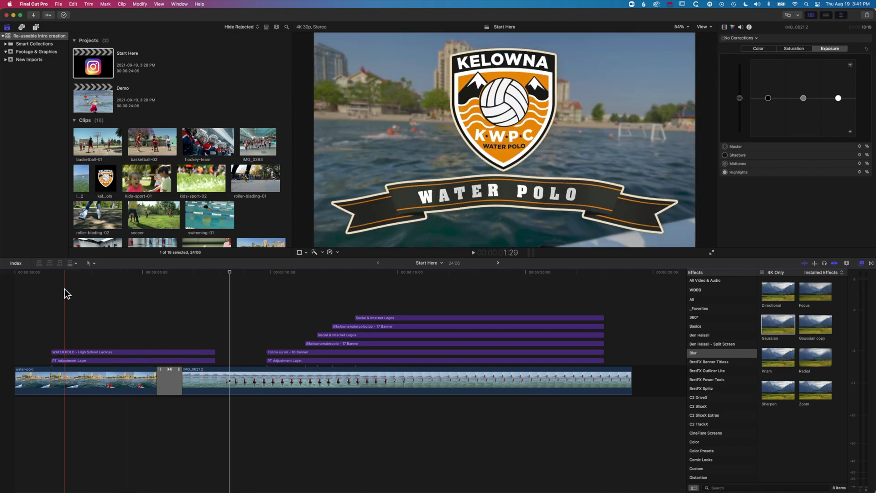
Change the Start Here project's rendering codec to Apple ProRes 4444
left_click(96, 58)
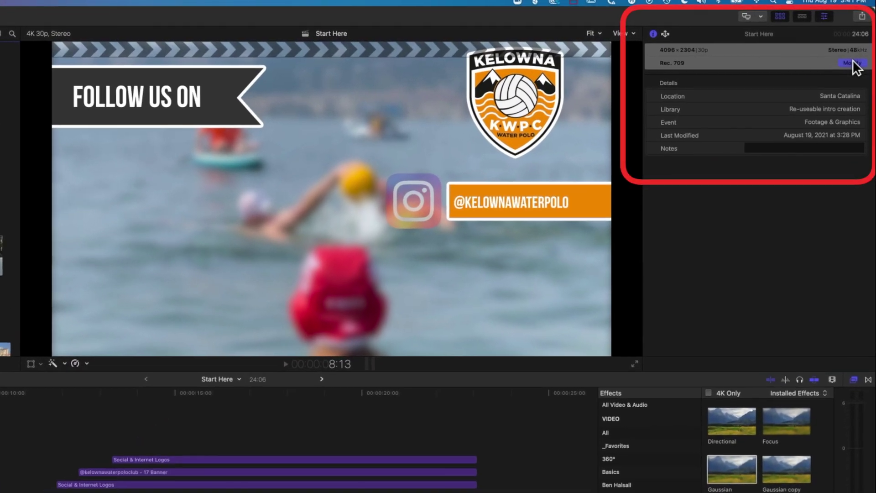
left_click(852, 63)
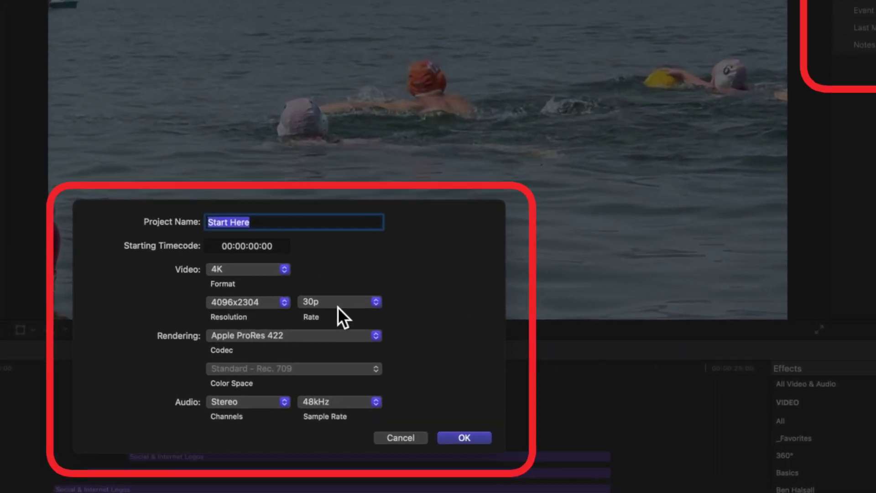
left_click(319, 338)
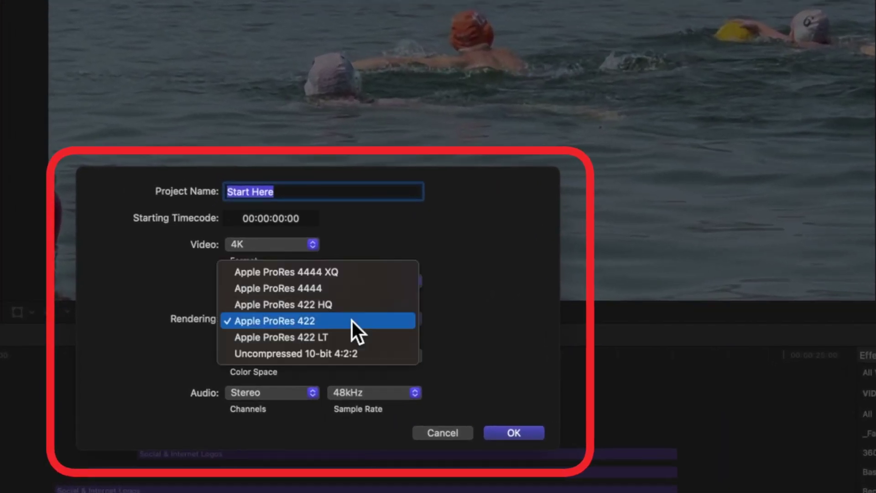
left_click(349, 288)
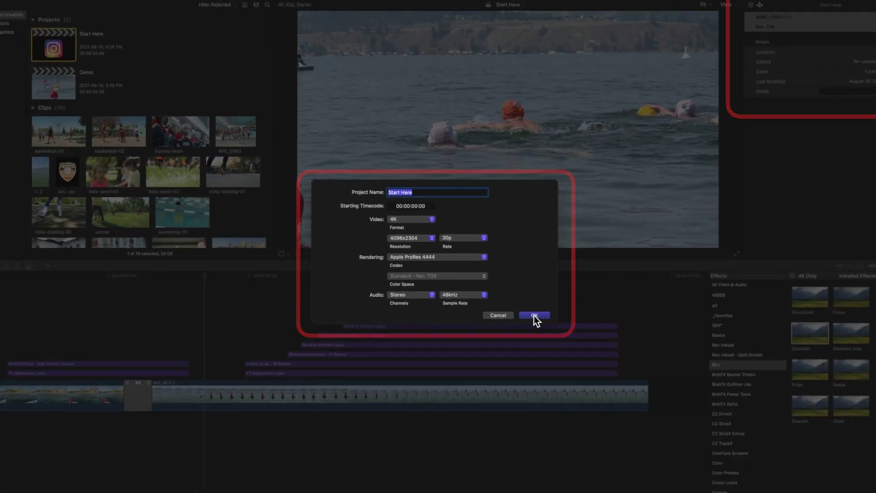
left_click(511, 431)
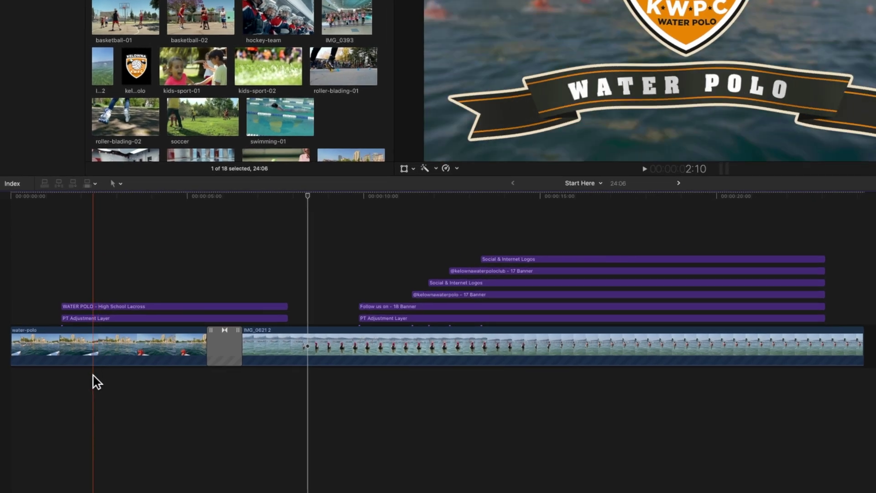
Disable the two background video clips and the adjustment layer beneath the WATER POLO title
left_click_drag(103, 399, 255, 315)
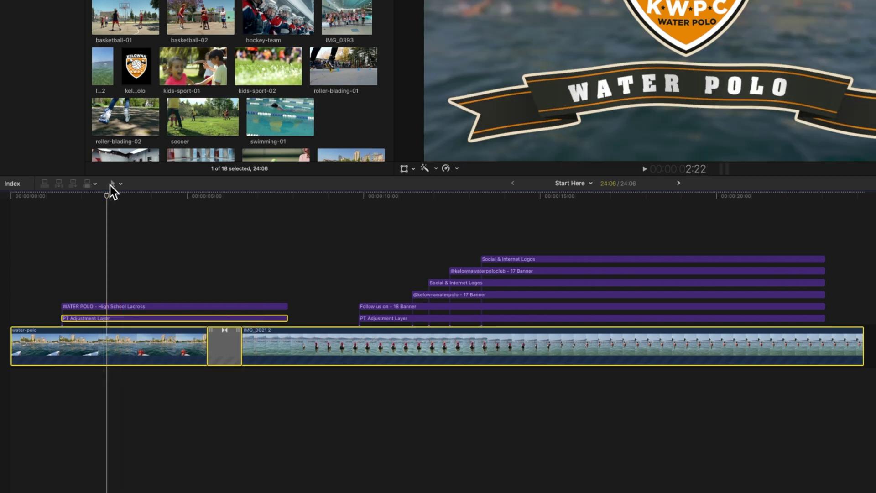
key("v")
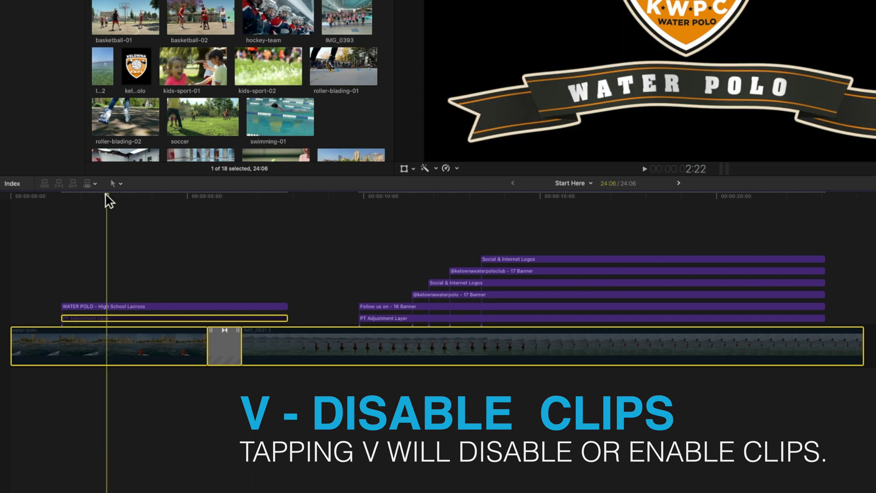
Mark the full length of the WATER POLO title clip as the range selection
left_click(123, 307)
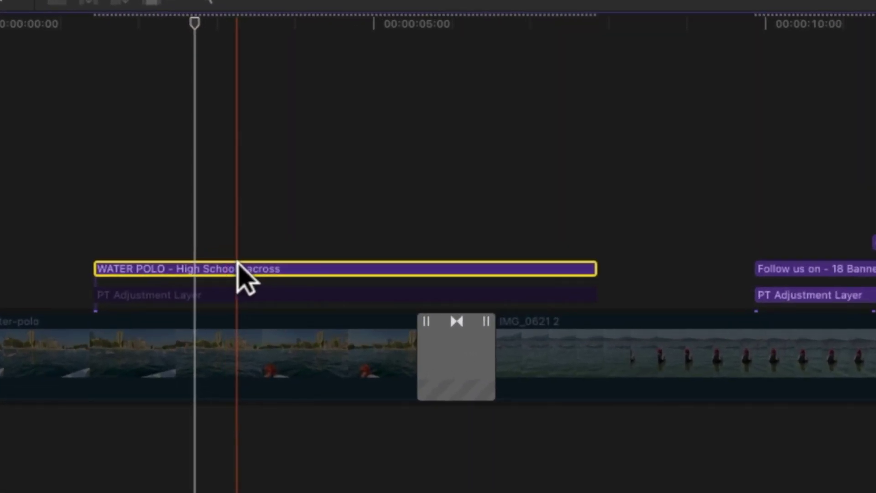
key("x")
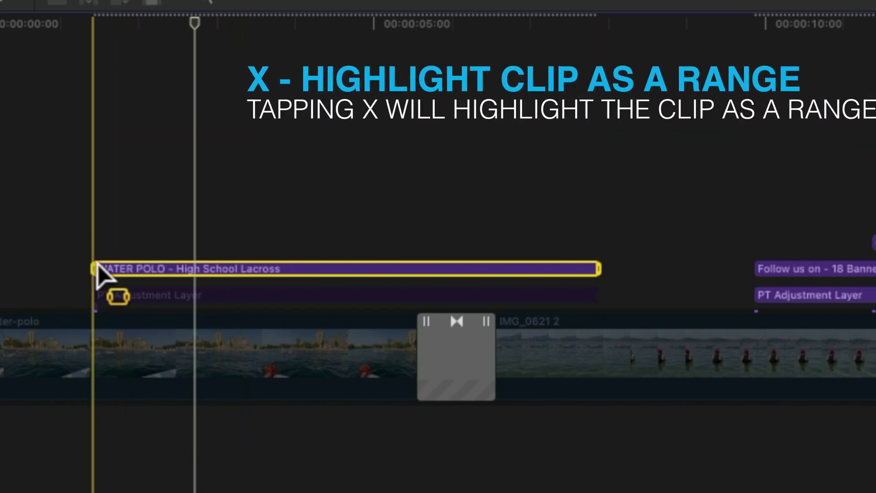
left_click(215, 197)
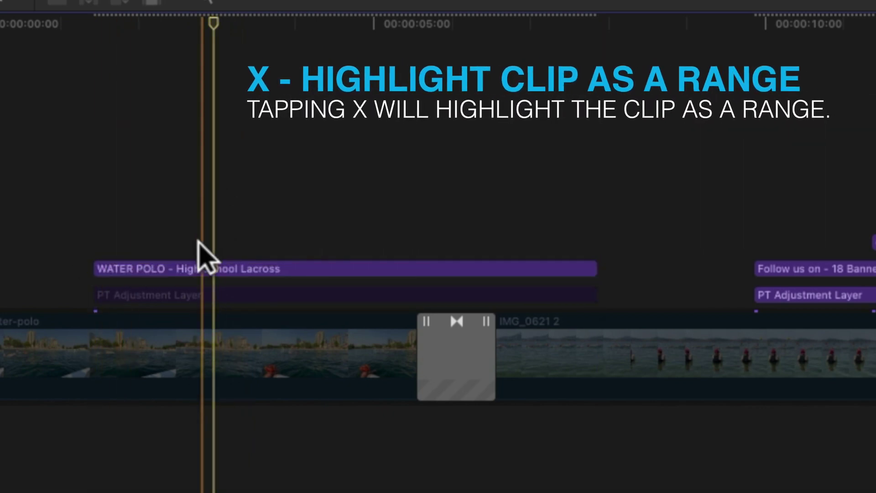
left_click(188, 268)
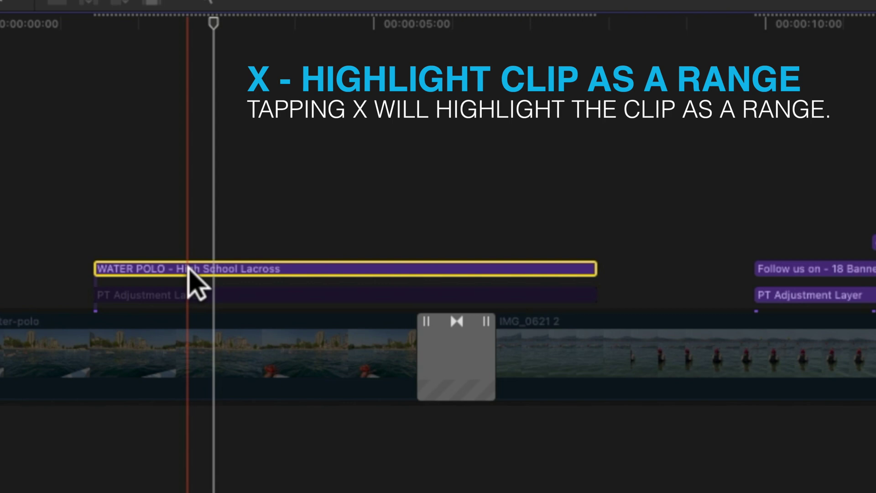
key("x")
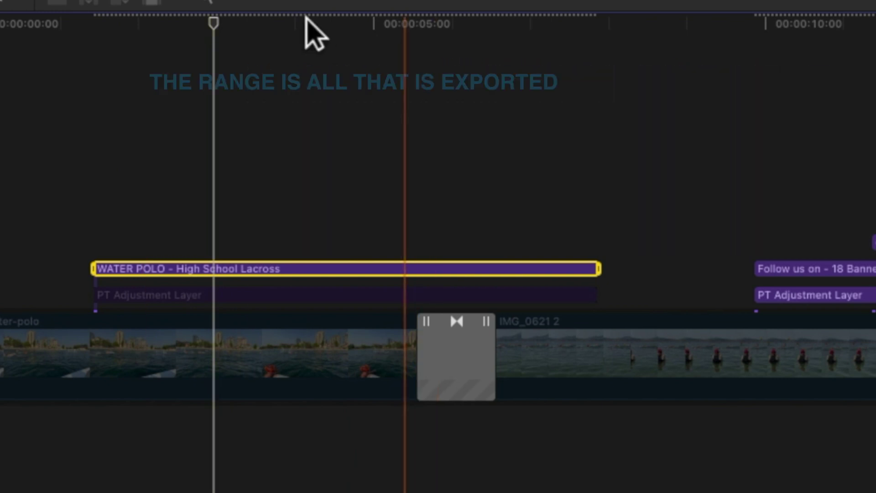
left_click(268, 17)
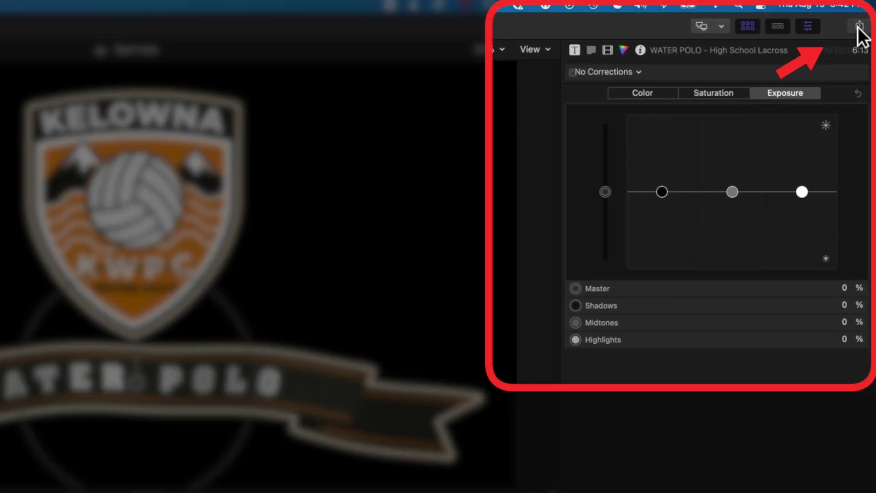
Start a Master File export of the selected range with the video codec set to Apple ProRes 4444
left_click(867, 15)
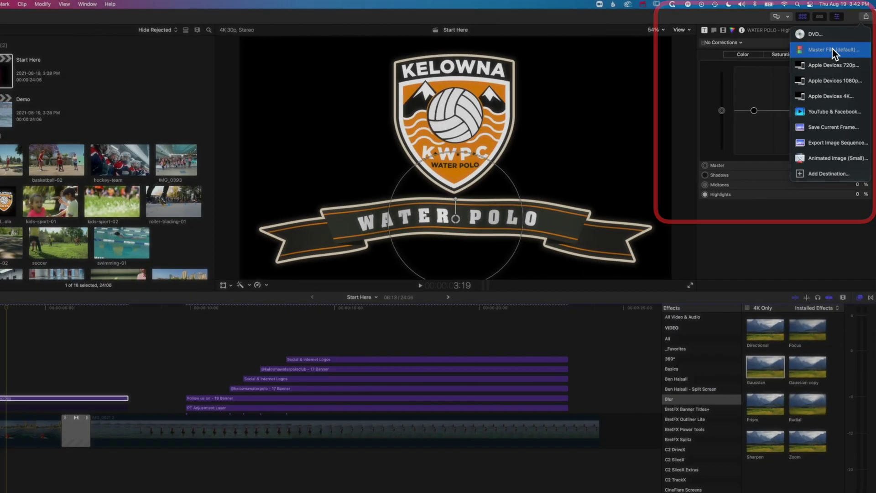
left_click(804, 79)
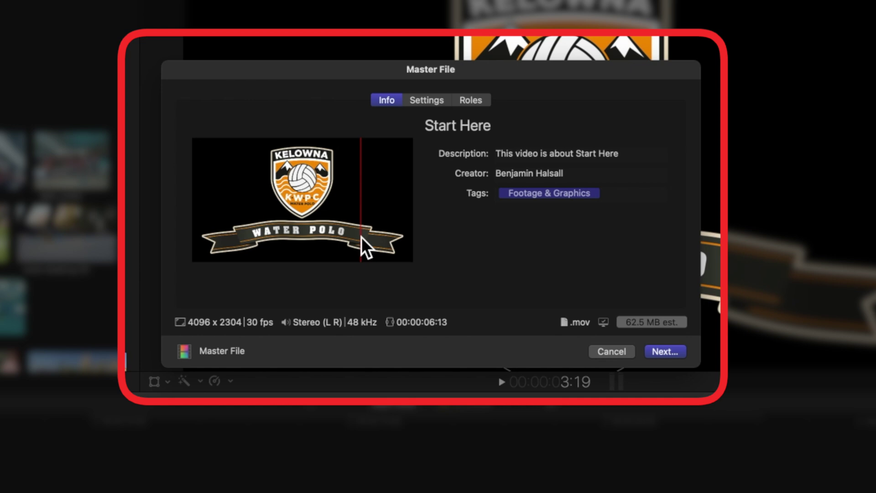
left_click(426, 100)
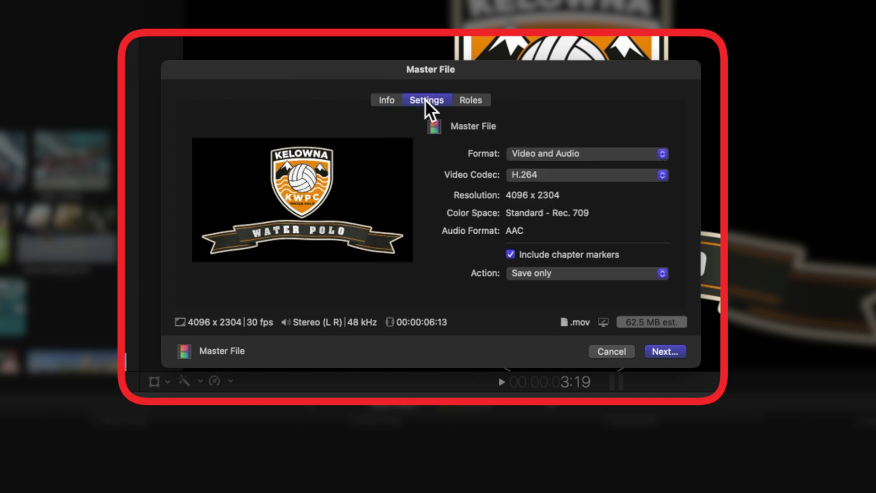
left_click(538, 176)
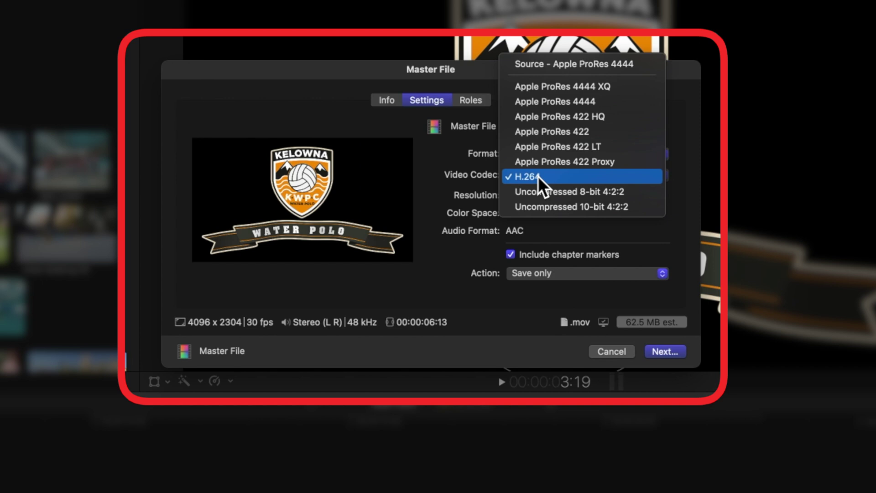
left_click(565, 101)
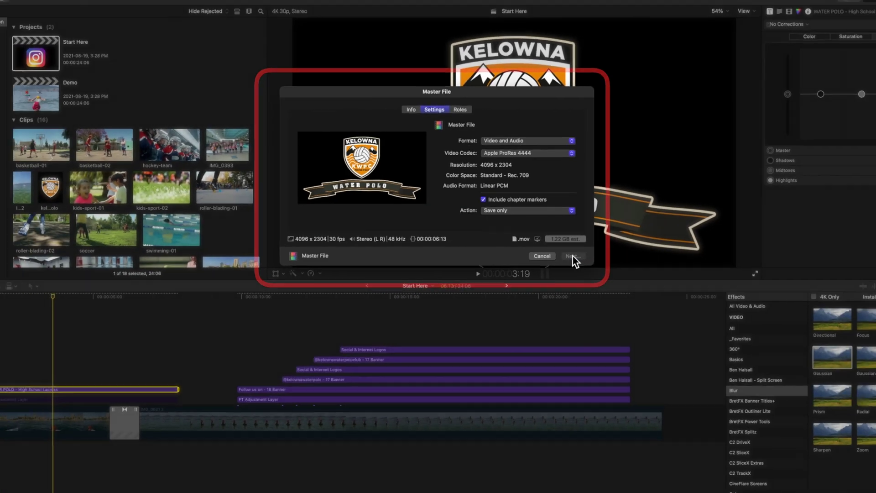
Save the exported master file as "Banner Intro Video with Transparency"
left_click(663, 349)
key("BackSpace")
type("Banner Intro Video")
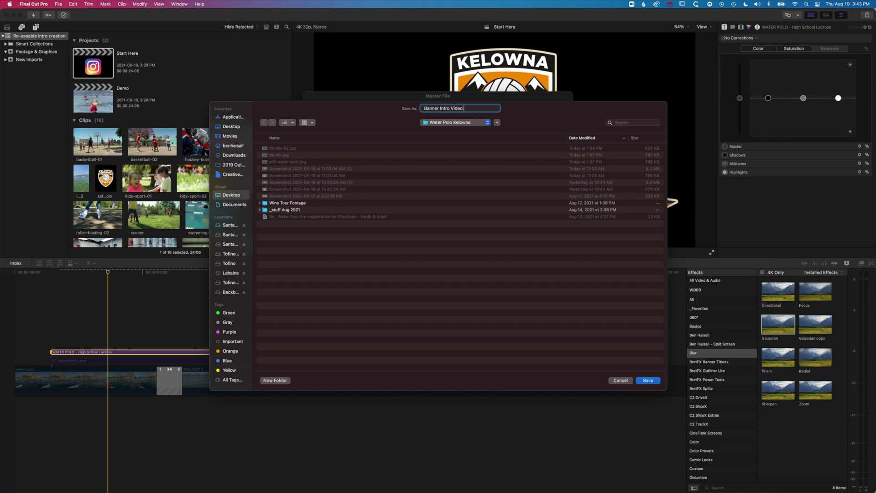
type("with Transparency")
key("Return")
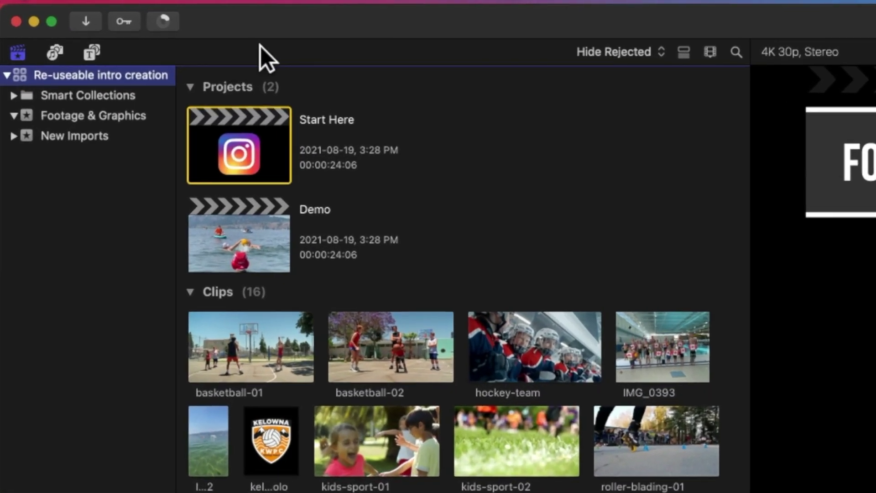
Check the export's sharing progress in the background tasks, including the individual transcoding job
left_click(165, 21)
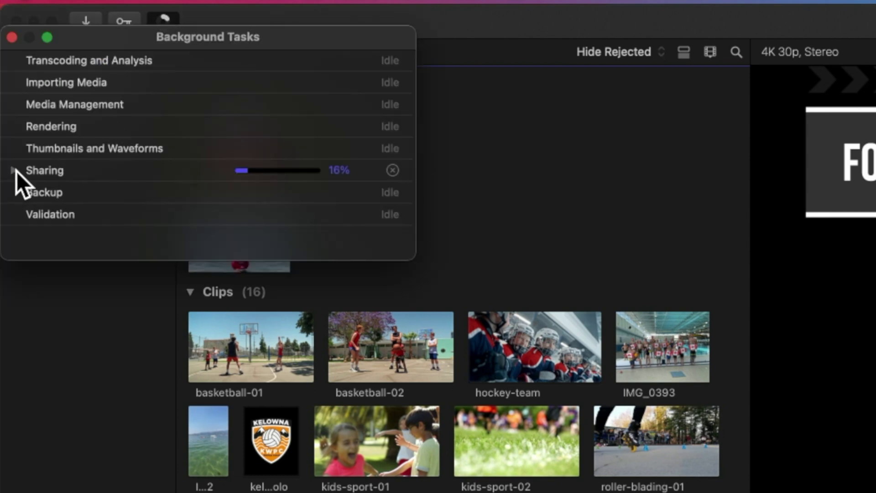
left_click(16, 171)
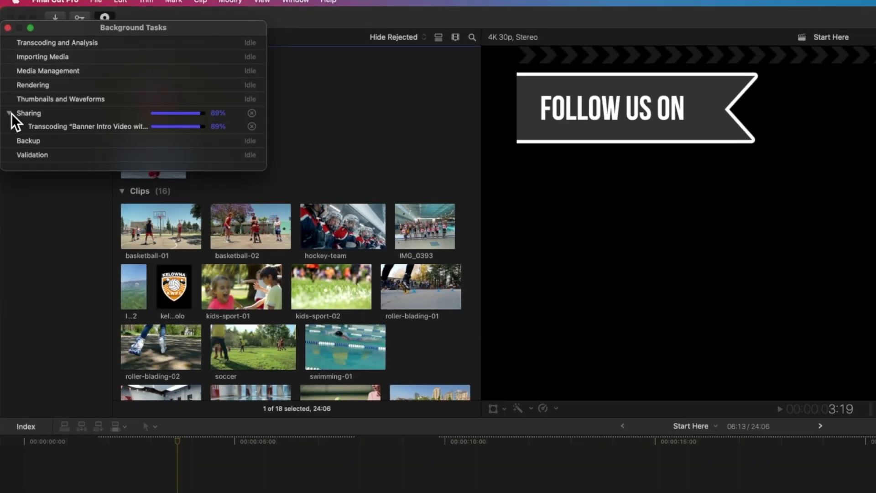
key("super+9")
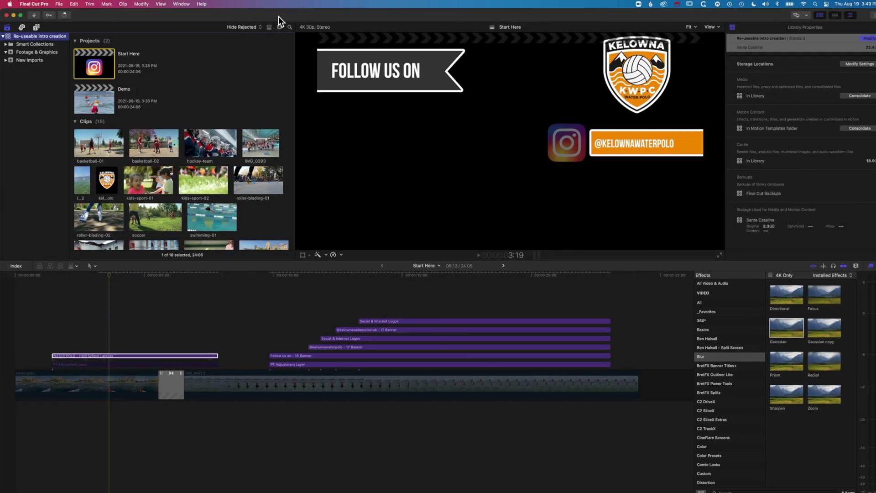
Switch to Finder and import Banner Intro Video with Transparency.mov from the Desktop into the New Imports event
key("super+Tab")
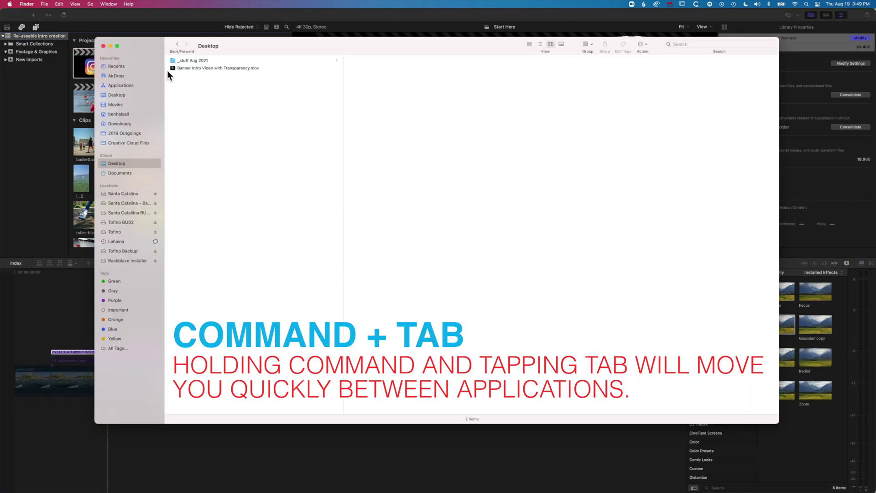
left_click(174, 68)
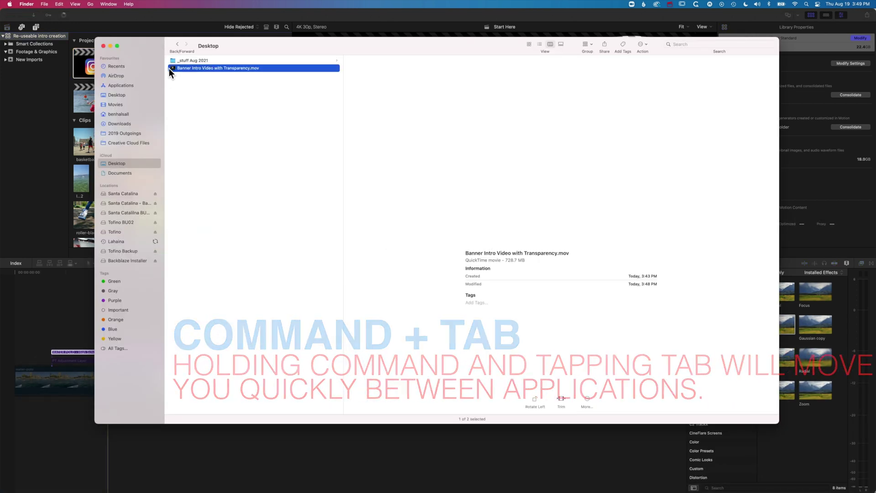
left_click_drag(174, 68, 20, 59)
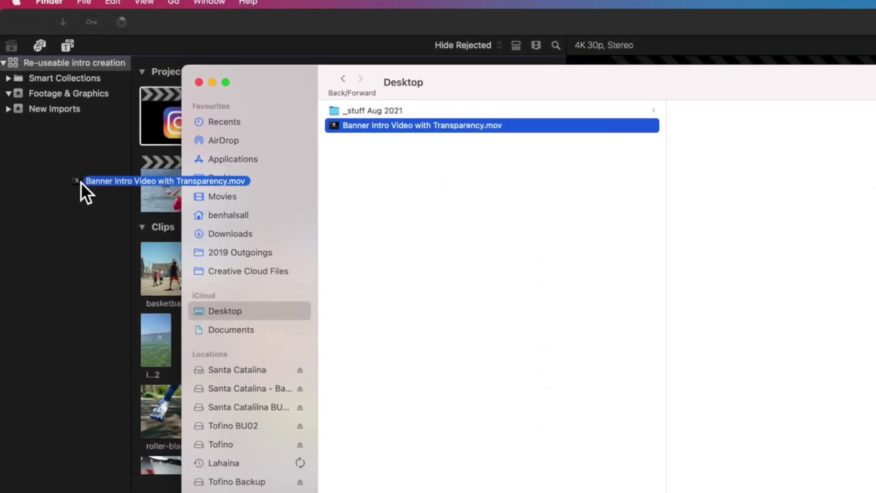
left_click_drag(36, 112, 37, 113)
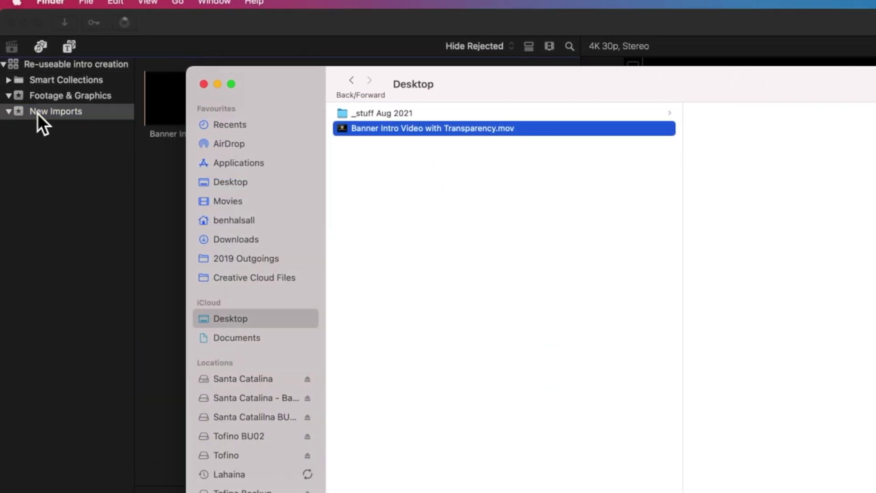
Return to Final Cut Pro and open the Demo project in the timeline
left_click(157, 159)
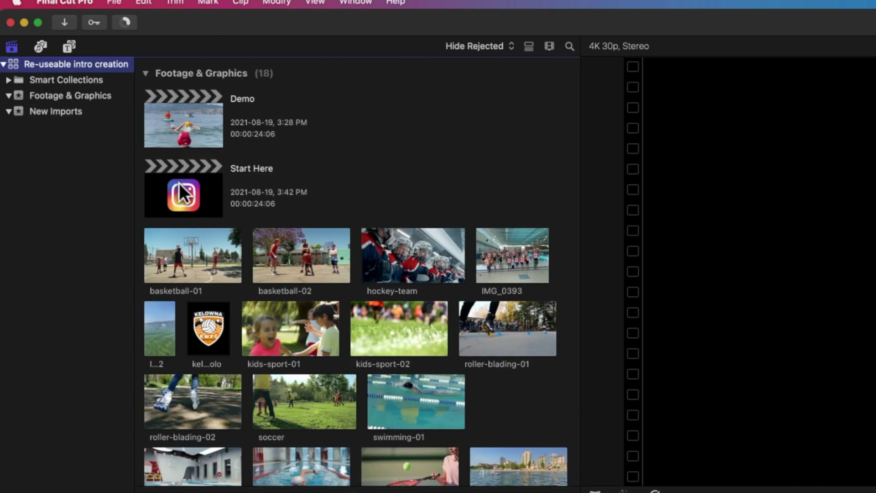
left_click(179, 183)
left_click(177, 120)
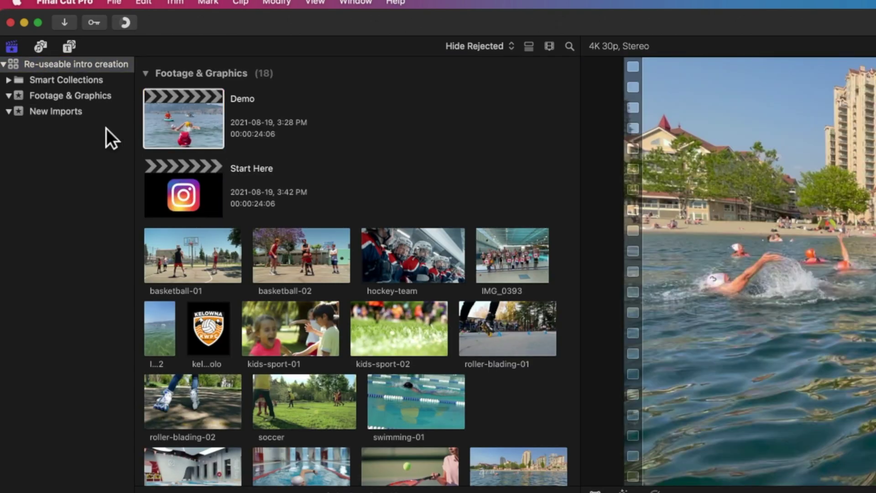
Connect the banner intro clip from New Imports above the water-polo clip, starting at about 1:07 in the Demo timeline
left_click(34, 108)
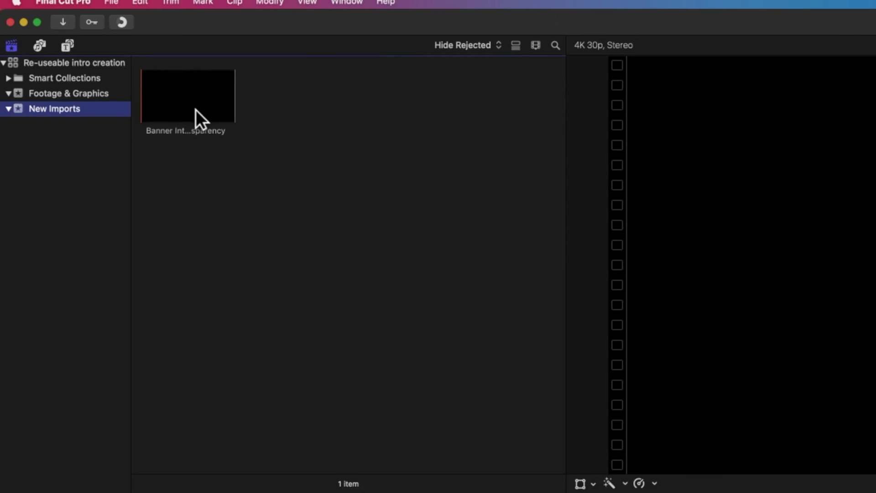
left_click(188, 103)
left_click_drag(115, 65, 52, 422)
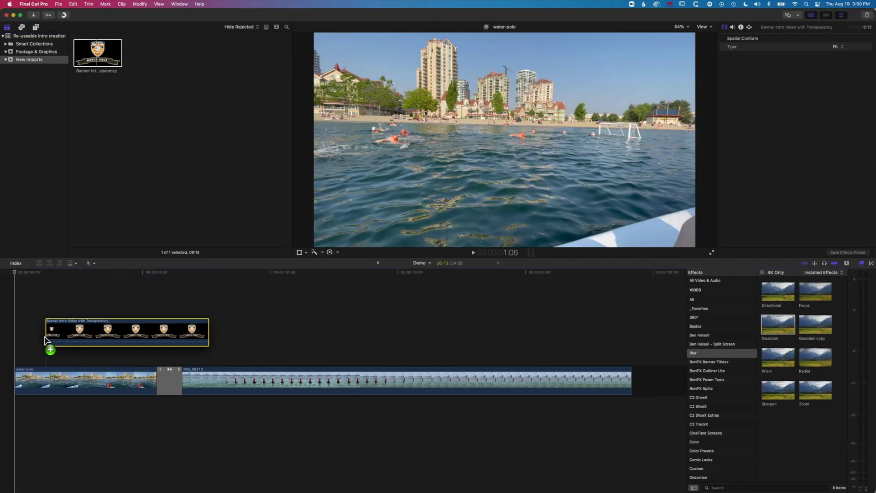
left_click_drag(42, 354, 49, 362)
Show the clip's color adjustments and play the Demo timeline from the start of the banner to check its transparency
key("super+6")
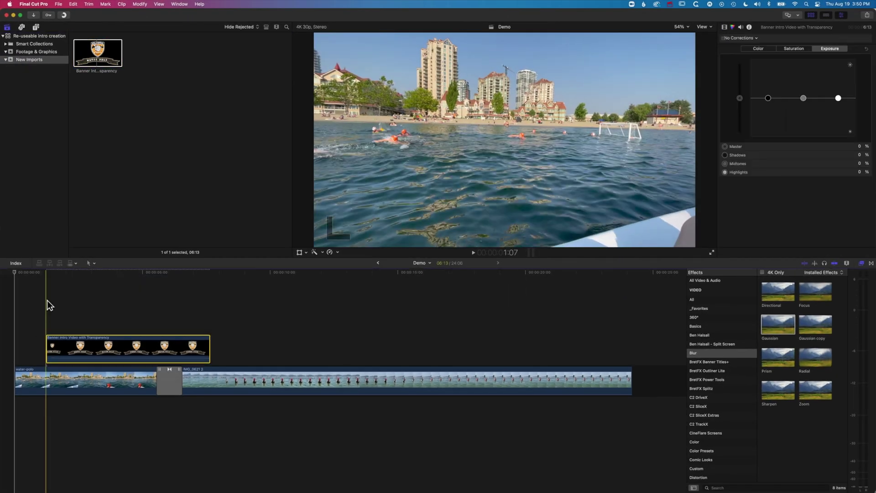
key("space")
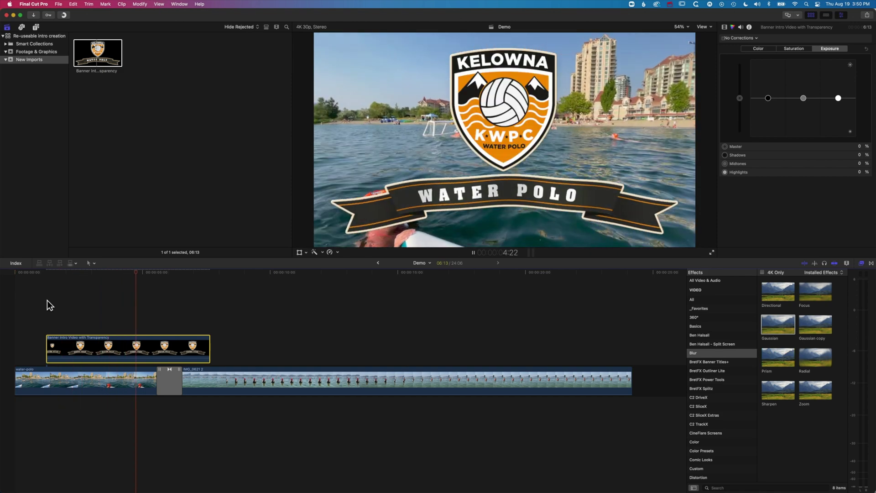
Stop playback, look at the original WATER POLO title in the Start Here project, and return to the Demo project
key("space")
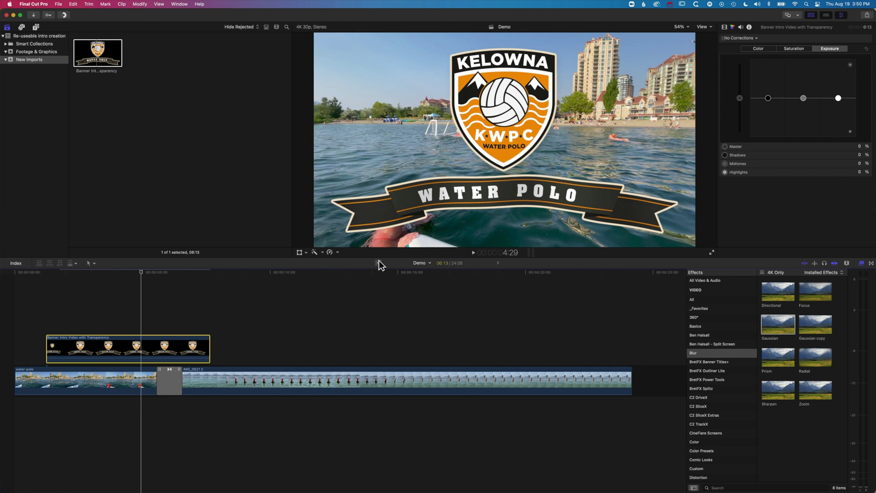
left_click(378, 262)
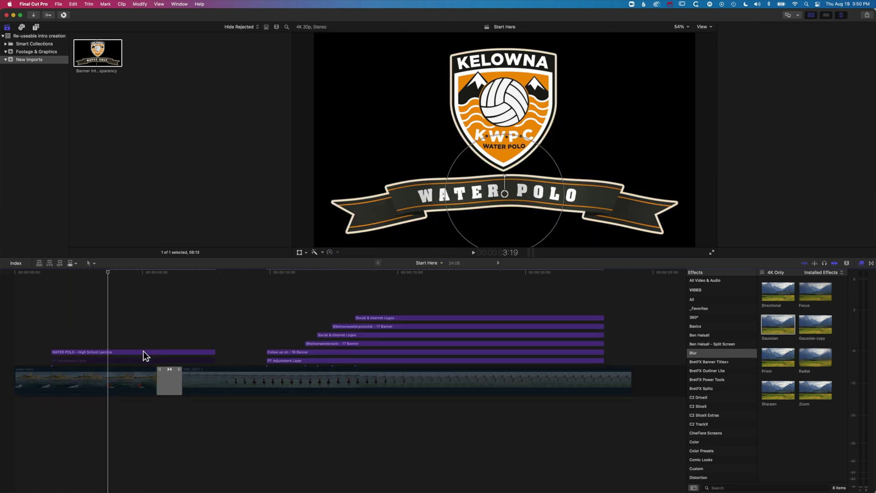
left_click(145, 352)
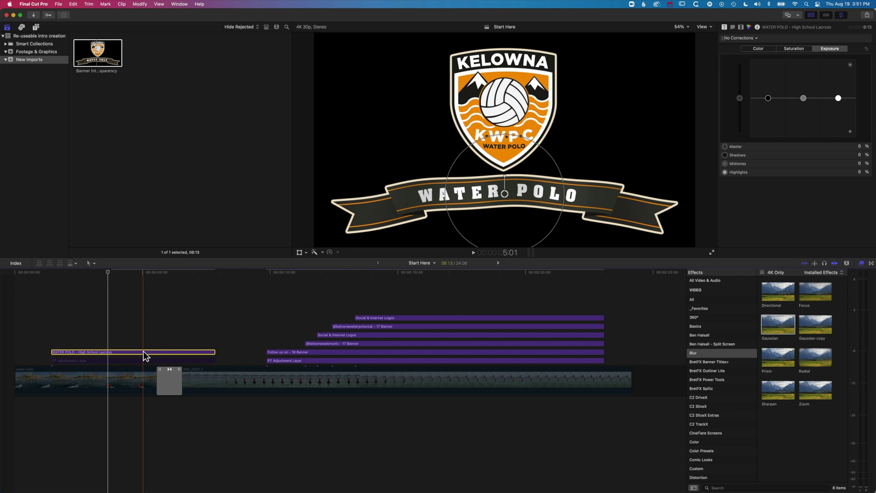
left_click(377, 263)
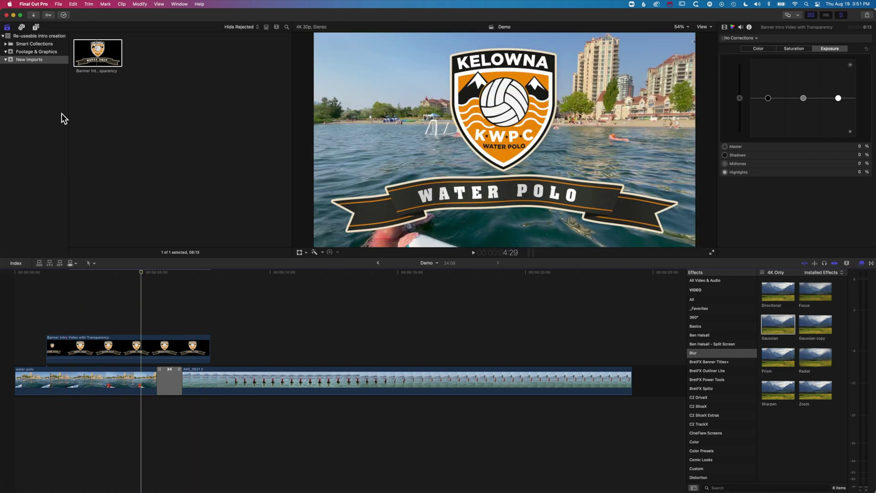
Connect a PT Adjustment Layer beneath the banner intro clip at 1:07 and set its exposure to Shadows 46%, Midtones -33% and Highlights -79%
left_click(36, 29)
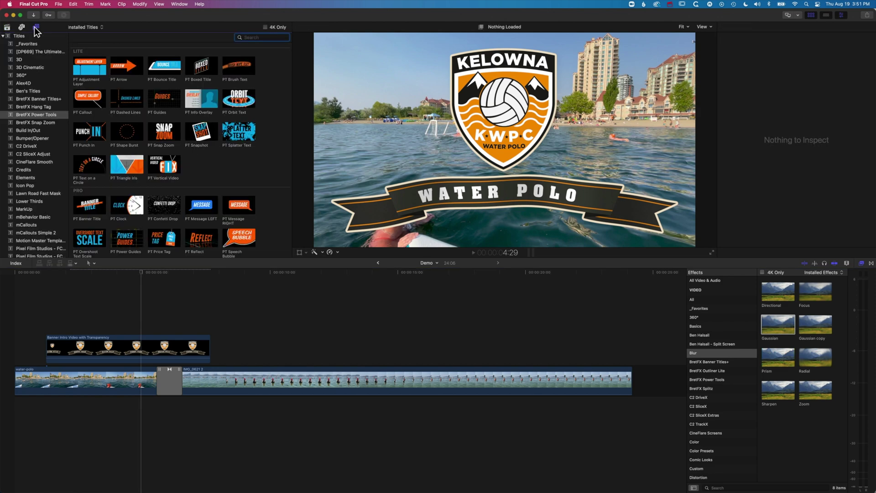
left_click_drag(92, 69, 49, 360)
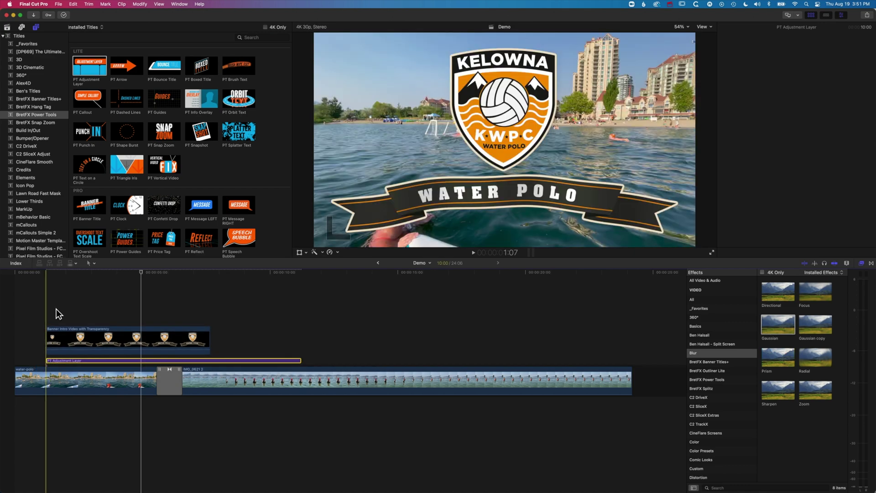
key("super+6")
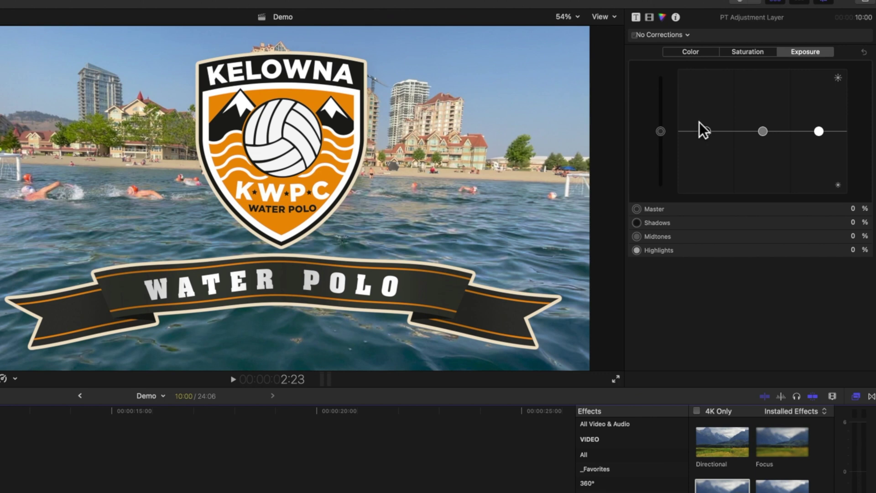
left_click_drag(707, 131, 708, 101)
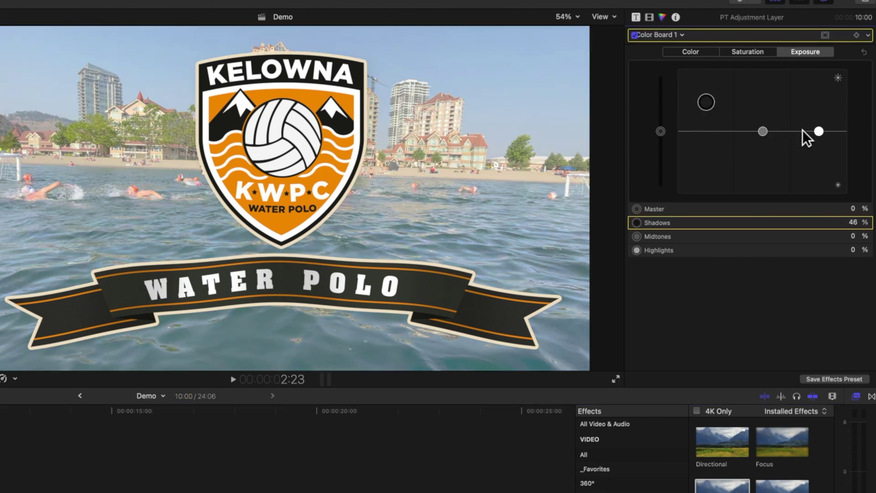
left_click_drag(819, 131, 819, 158)
left_click_drag(763, 131, 763, 152)
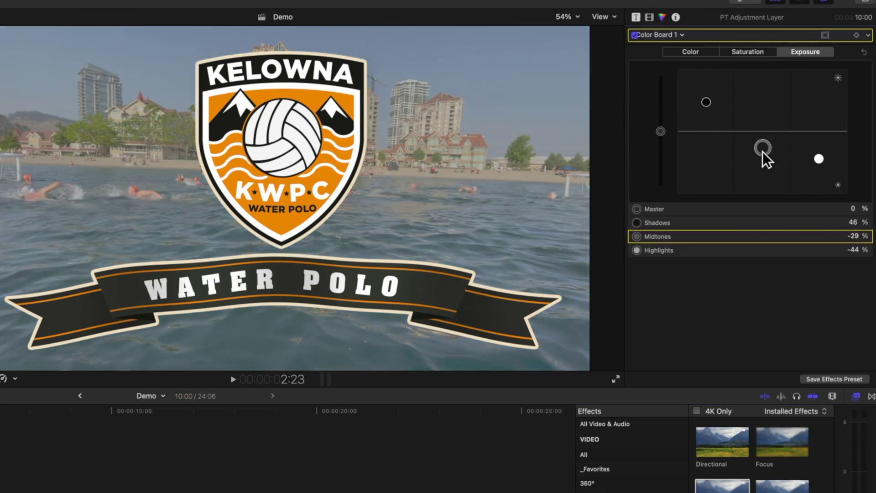
left_click_drag(819, 159, 819, 181)
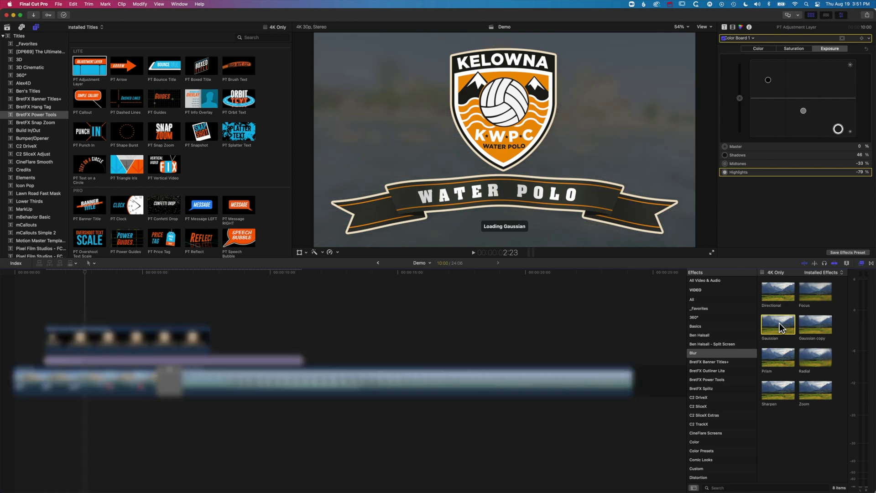
Apply the Gaussian blur effect to the adjustment layer and set its Amount to about 7.3
double_click(780, 323)
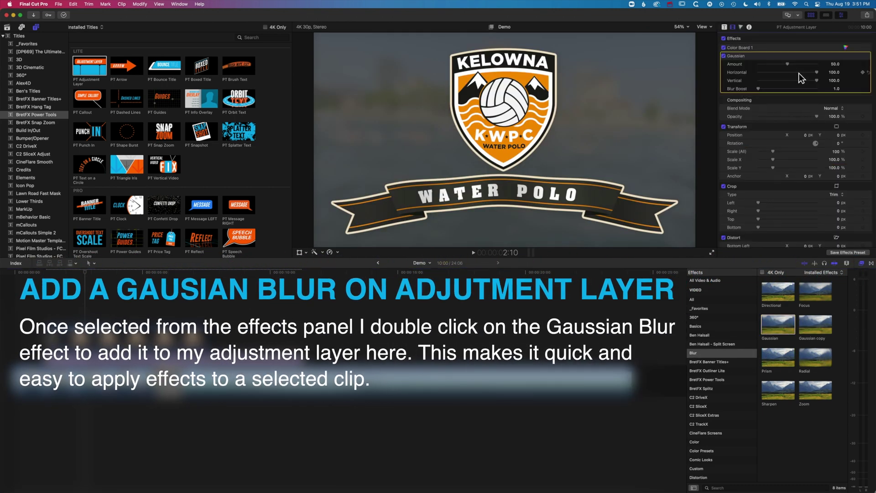
left_click_drag(782, 64, 762, 63)
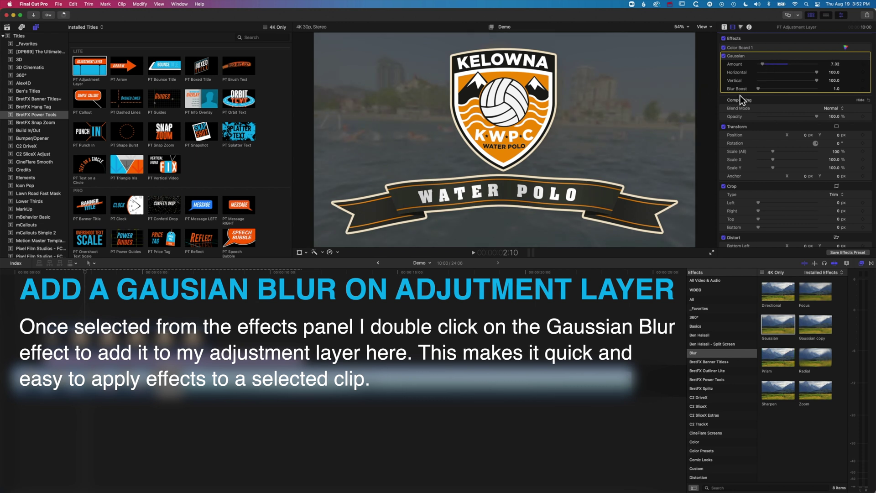
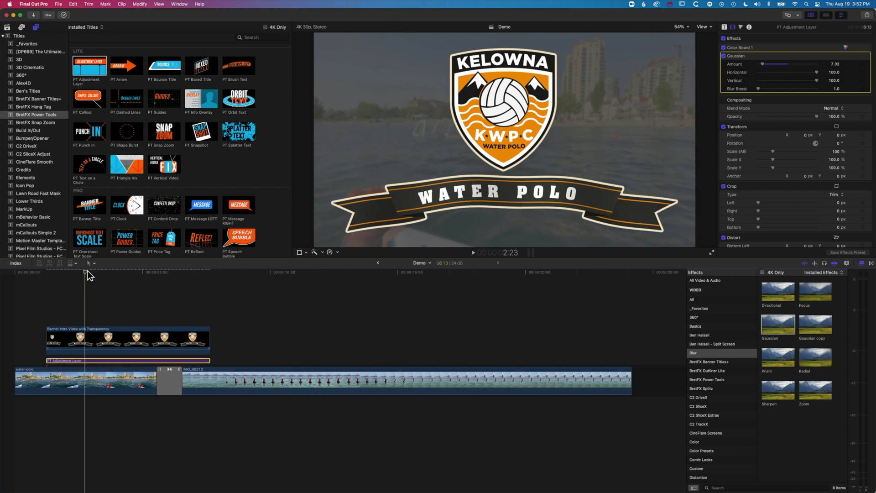
Animate the Gaussian blur in by keyframing its Amount at 1:28 and setting it to 0 at the adjustment layer's start, 1:07
left_click_drag(87, 271, 65, 272)
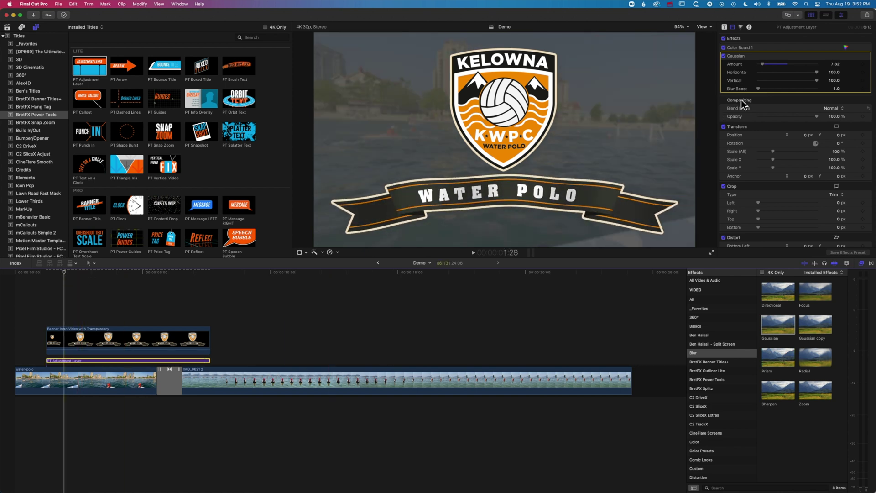
left_click(863, 65)
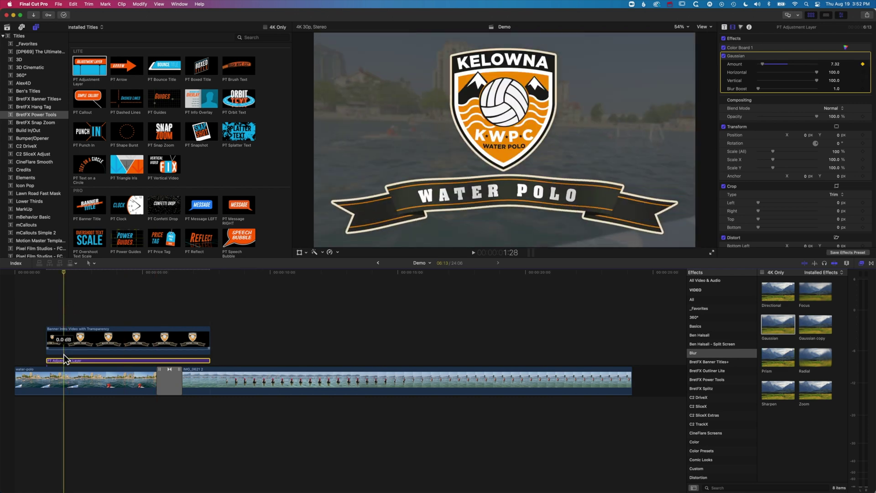
left_click(47, 272)
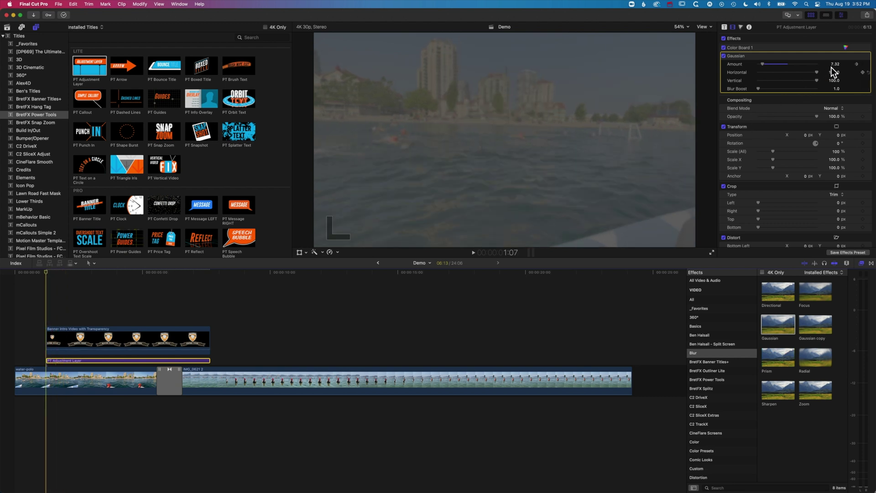
left_click_drag(758, 63, 746, 62)
Add a keyframe for the adjustment layer's Color Board correction at 1:23
left_click_drag(50, 272, 60, 273)
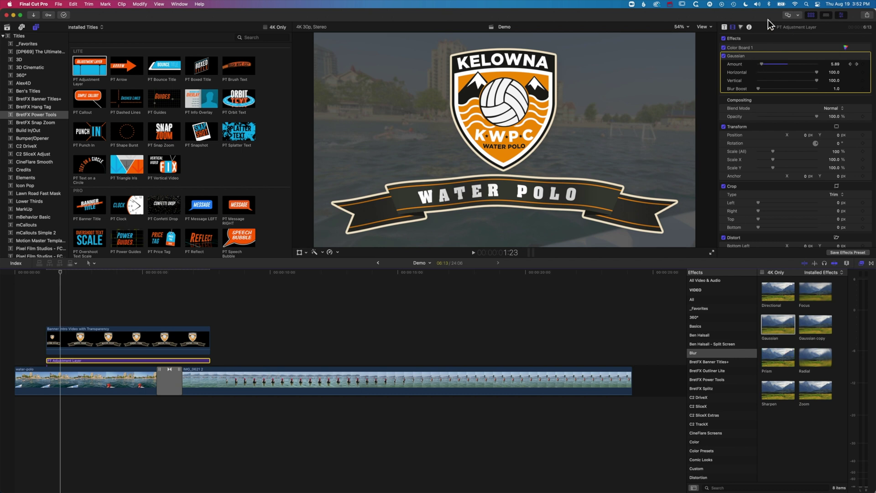
left_click(741, 27)
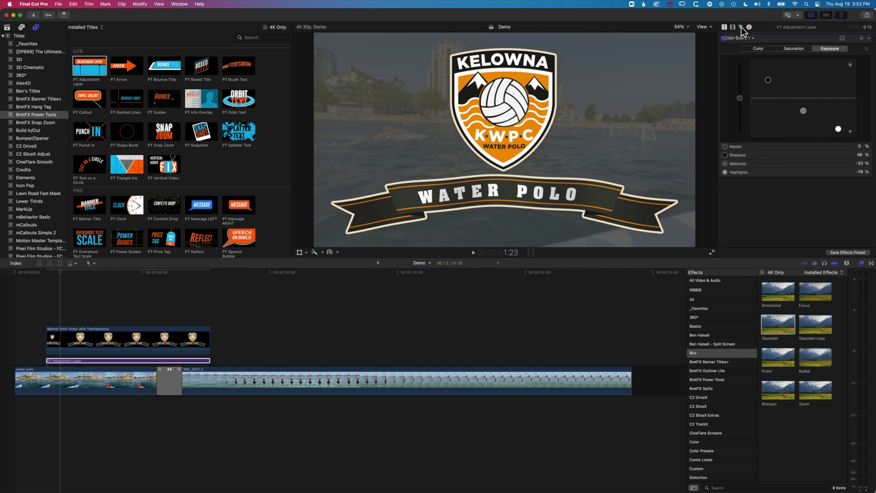
left_click(862, 38)
Set the Color Board's Shadows, Midtones and Highlights exposure to 0% at the adjustment layer's first frame, 1:07
left_click(46, 272)
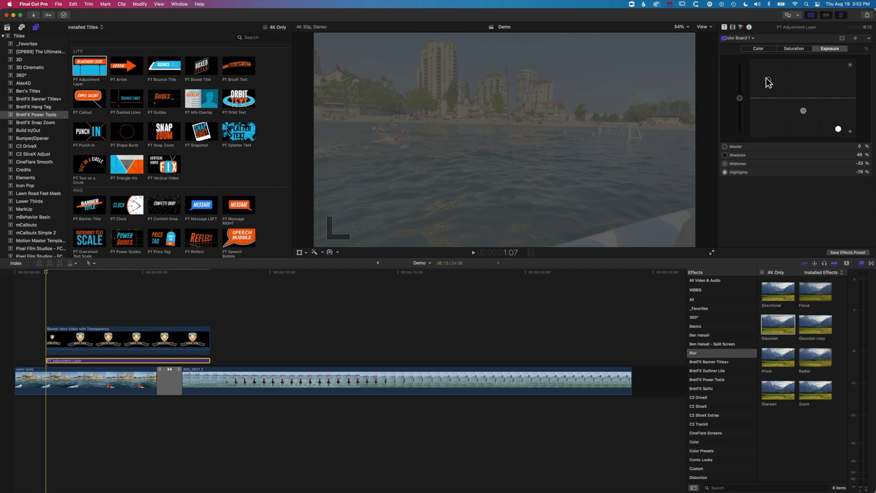
left_click(861, 155)
type("0")
key("Return")
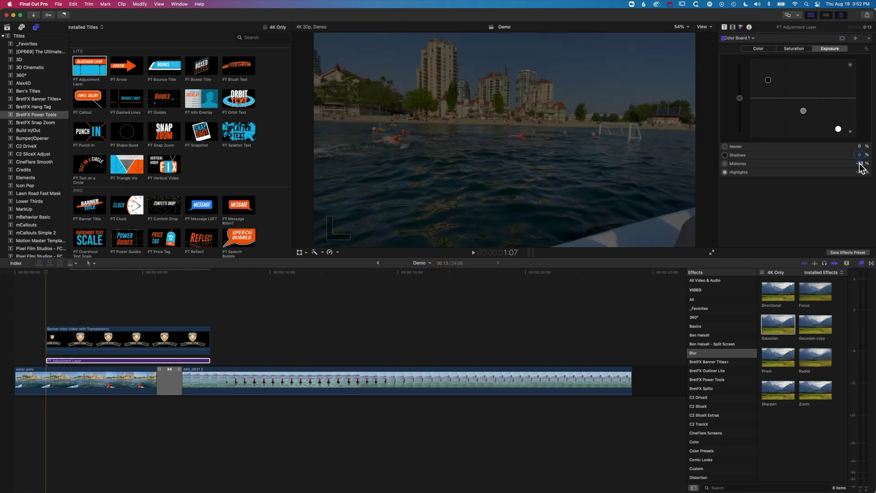
type("0")
key("Return")
left_click(860, 172)
type("0")
key("Return")
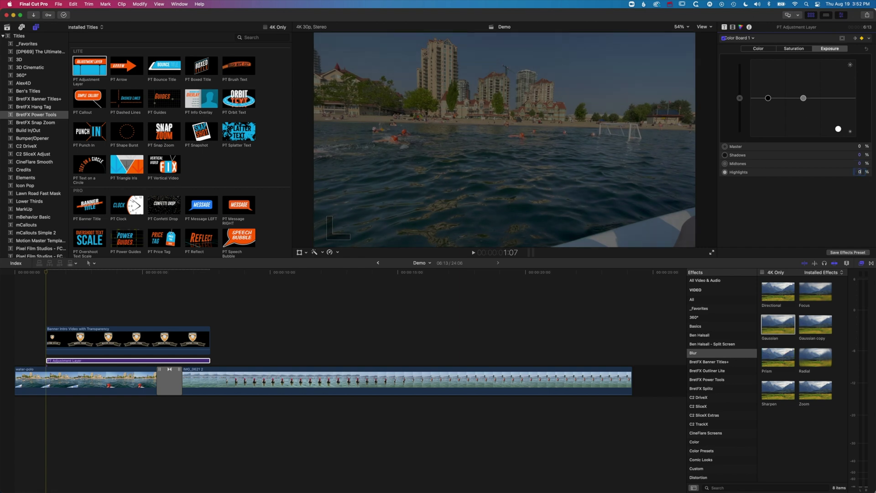
Play the Demo timeline from just before the banner to check how the blur and darkening fade in
left_click(35, 273)
key("space")
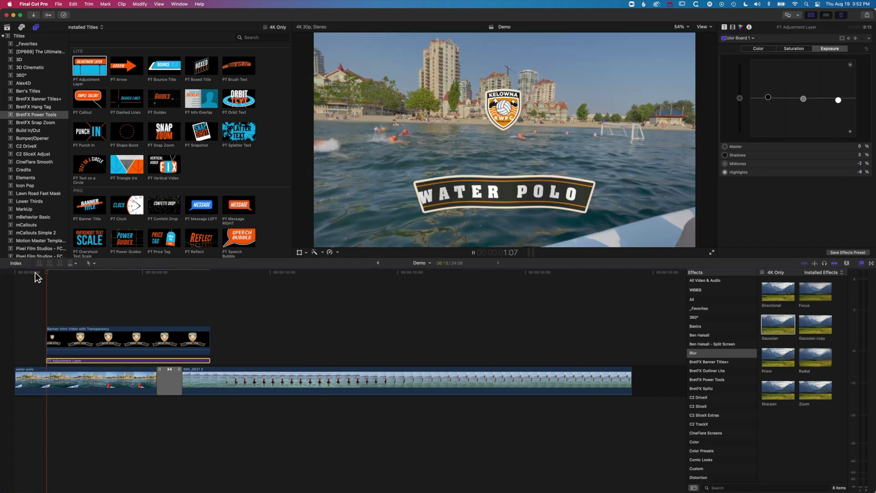
key("space")
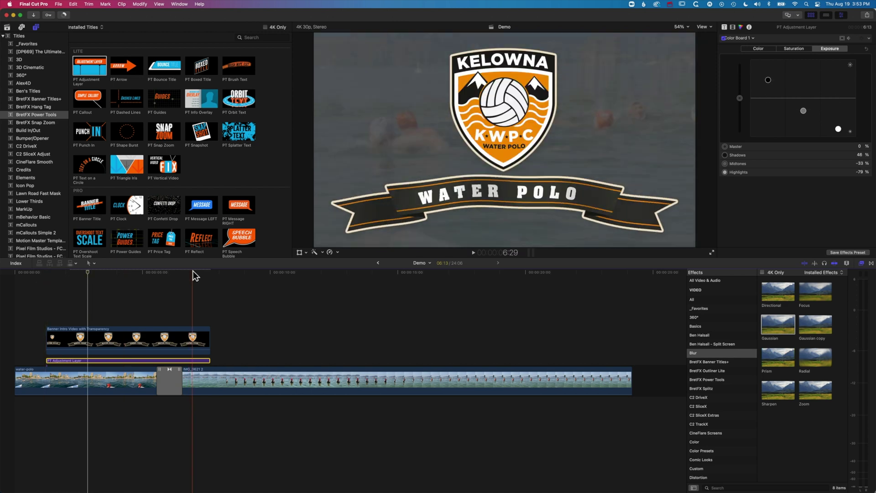
Keyframe the Color Board at 6:27, and set Shadows, Midtones and Highlights to 0% at the adjustment layer's last frame, 7:19
left_click(191, 270)
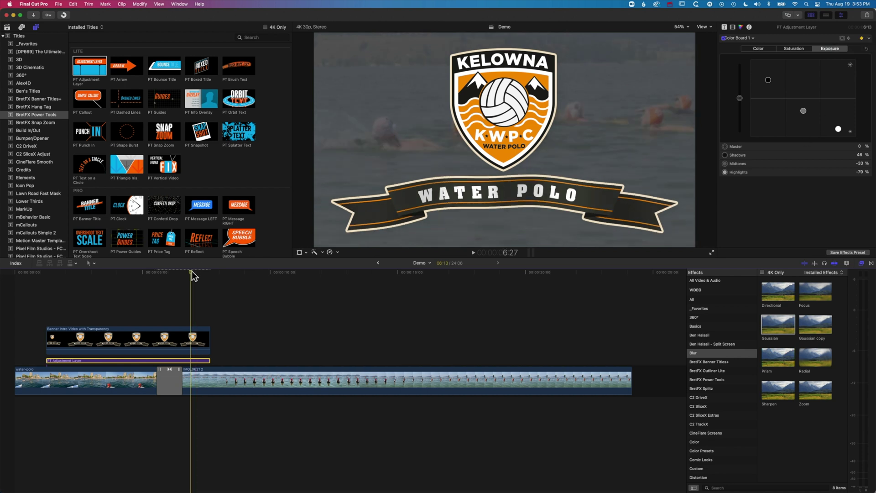
left_click_drag(192, 272, 210, 273)
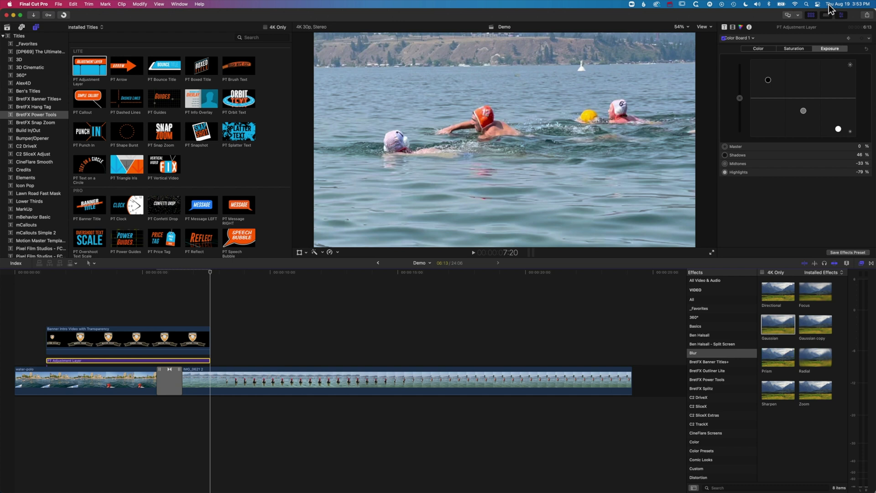
key("Left")
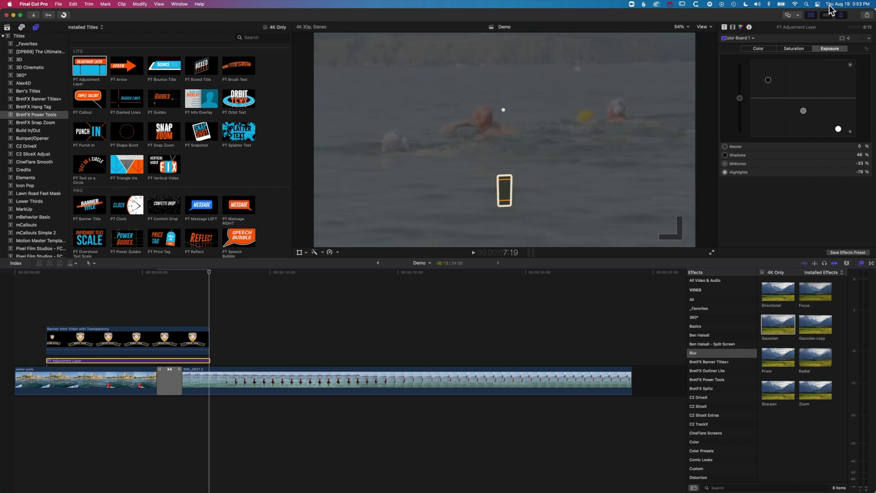
left_click(859, 155)
type("0")
left_click(861, 164)
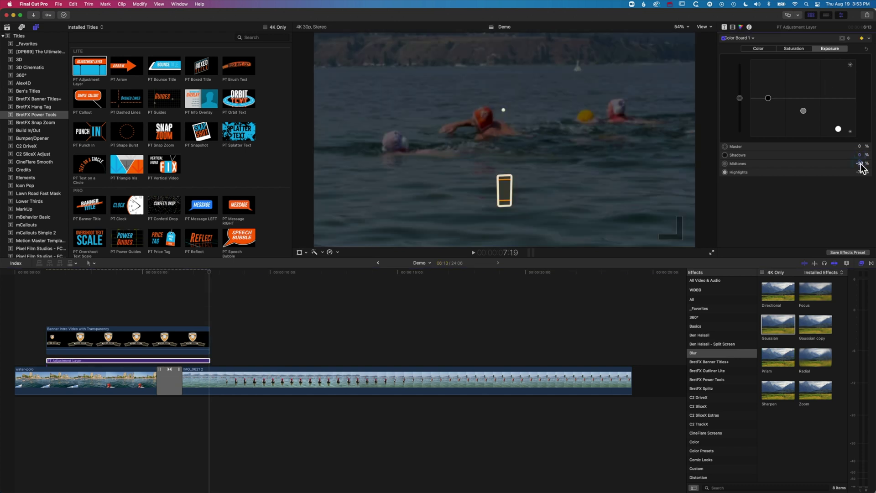
type("0")
left_click(861, 172)
type("0")
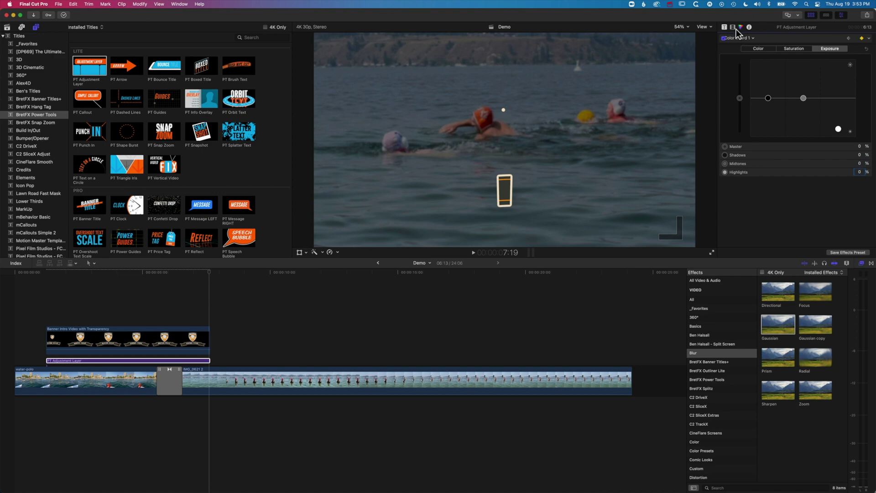
Animate the Gaussian blur out by keyframing its Amount at 7:01 and setting it to 0 at the adjustment layer's last frame, 7:19
left_click(732, 27)
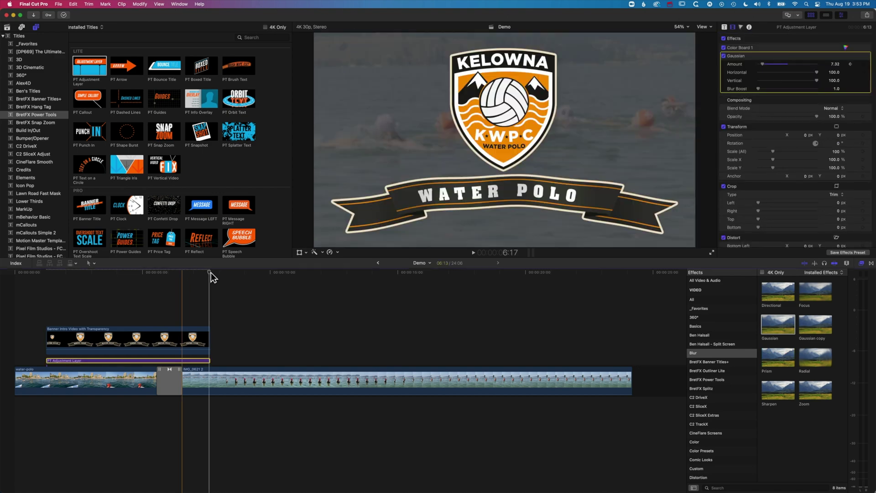
left_click_drag(209, 272, 194, 271)
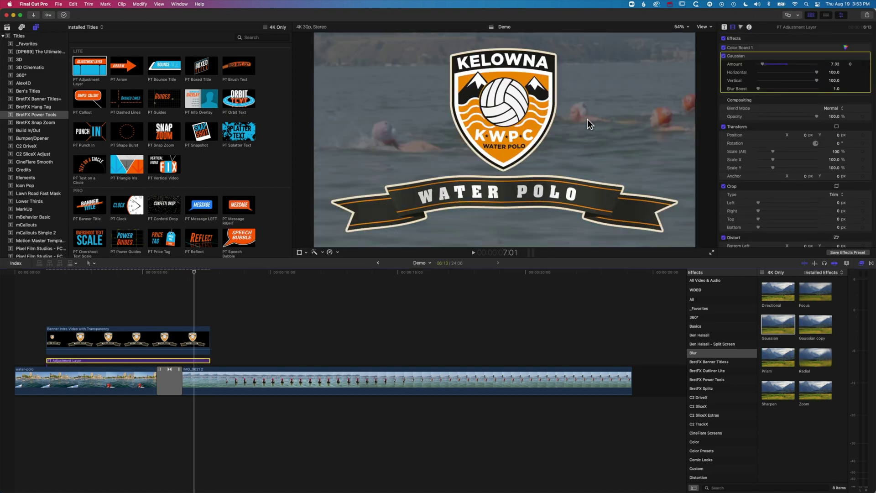
left_click(862, 63)
key("shift+o")
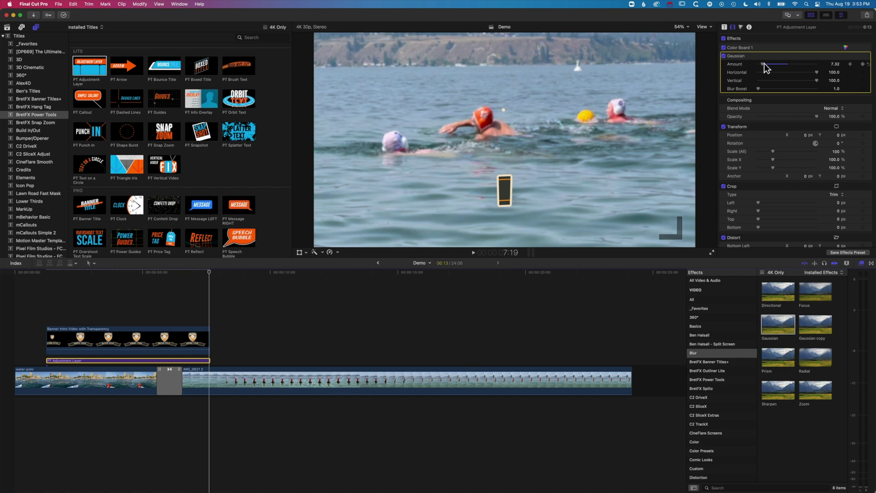
left_click_drag(762, 64, 747, 65)
Play the Demo timeline to check the background's fade in and out, and go back to the Start Here project
key("space")
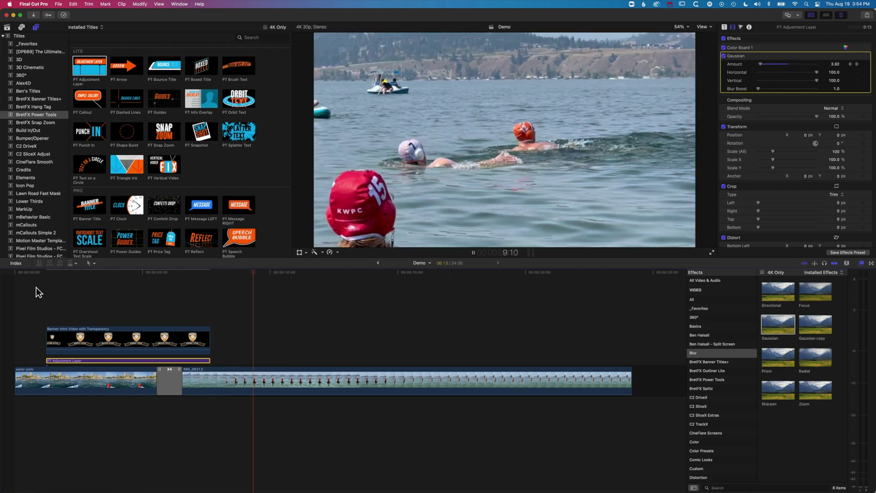
key("space")
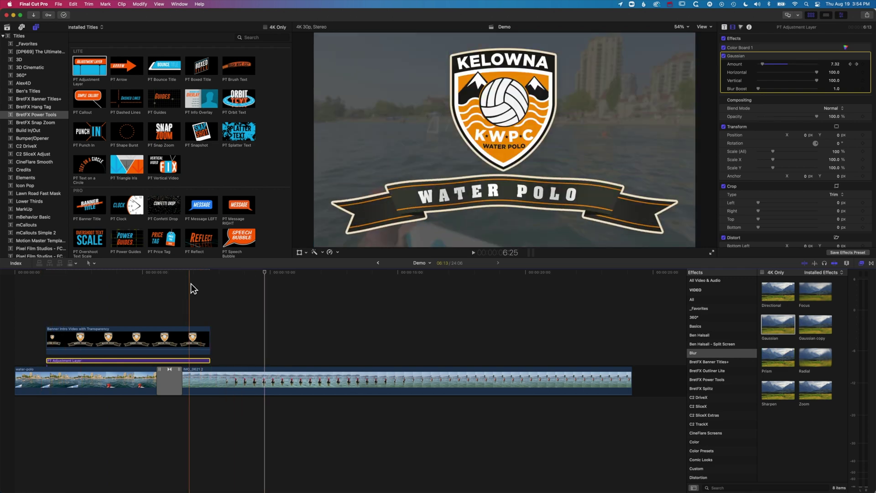
left_click(31, 272)
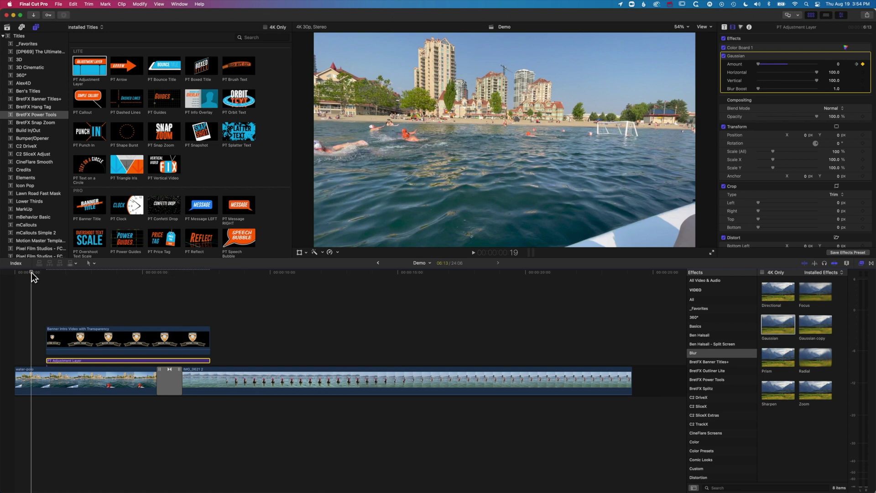
left_click(378, 263)
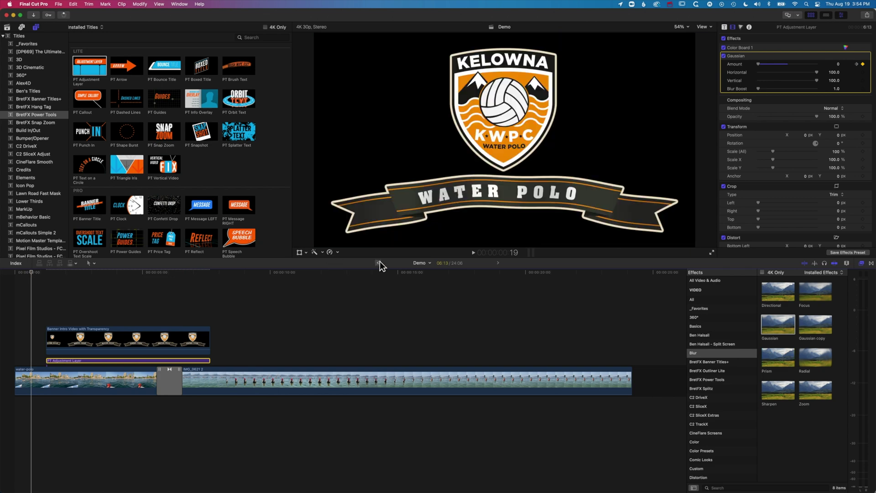
Replace the banner intro clip in the Demo timeline with a copy of the WATER POLO title from the Start Here project
double_click(125, 351)
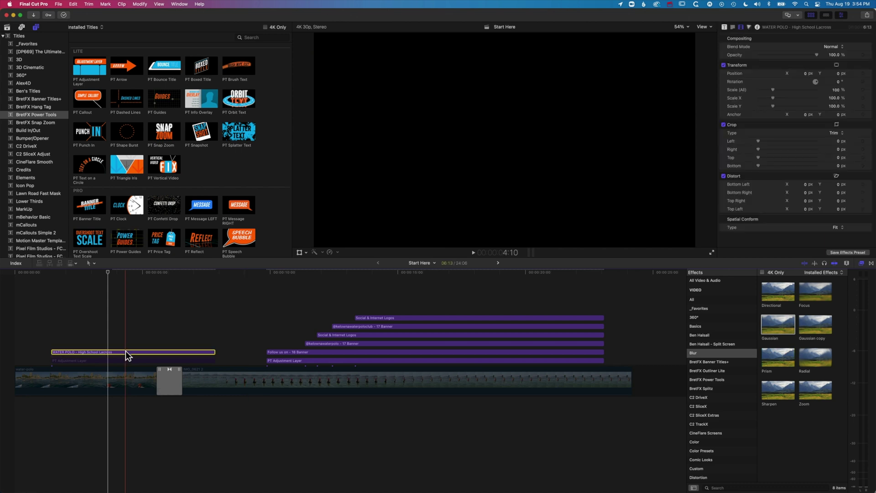
left_click(498, 262)
left_click(72, 341)
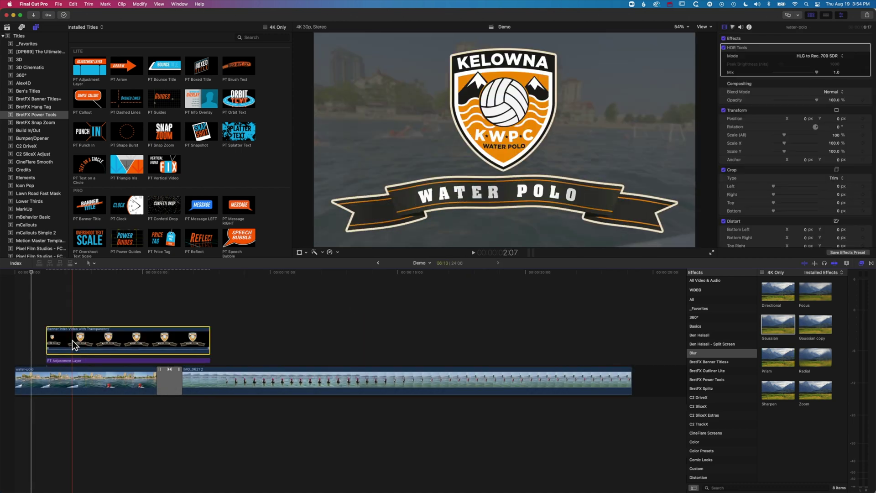
key("Delete")
key("super+z")
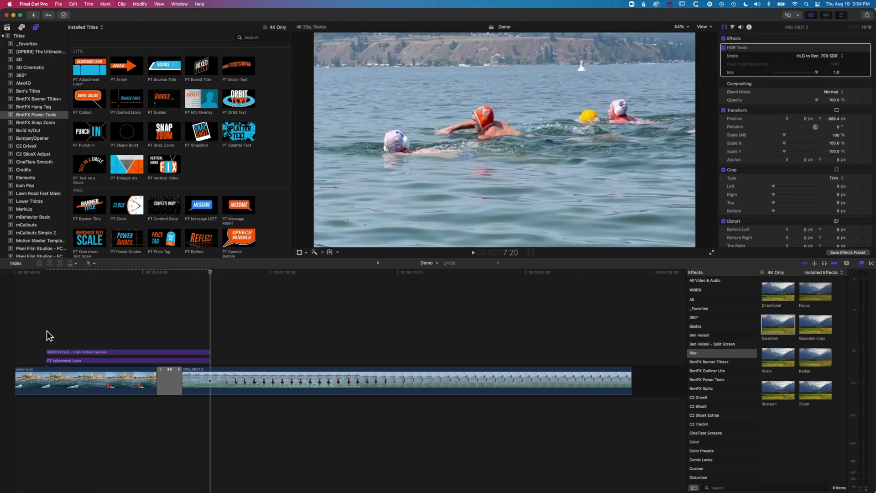
Swap the WATER POLO title in Demo for the Banner Intro Video with Transparency clip from New Imports, aligned with the adjustment layer at 1:07
left_click(7, 27)
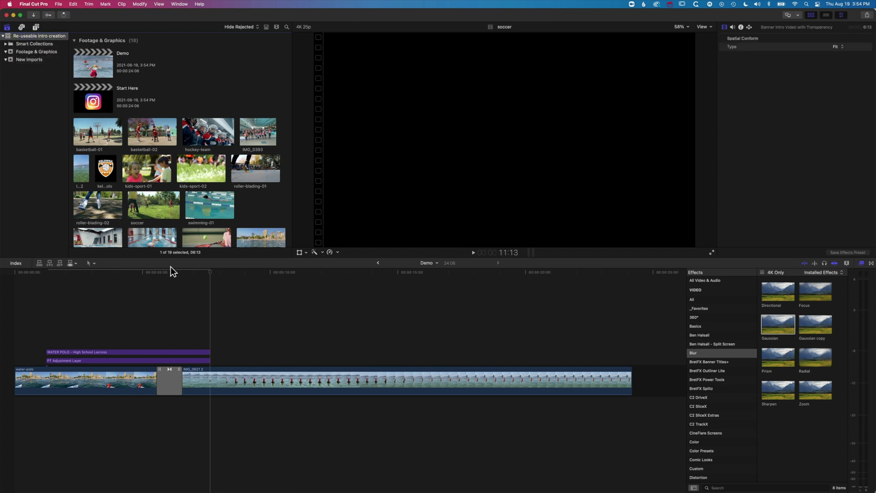
left_click(129, 270)
left_click(114, 351)
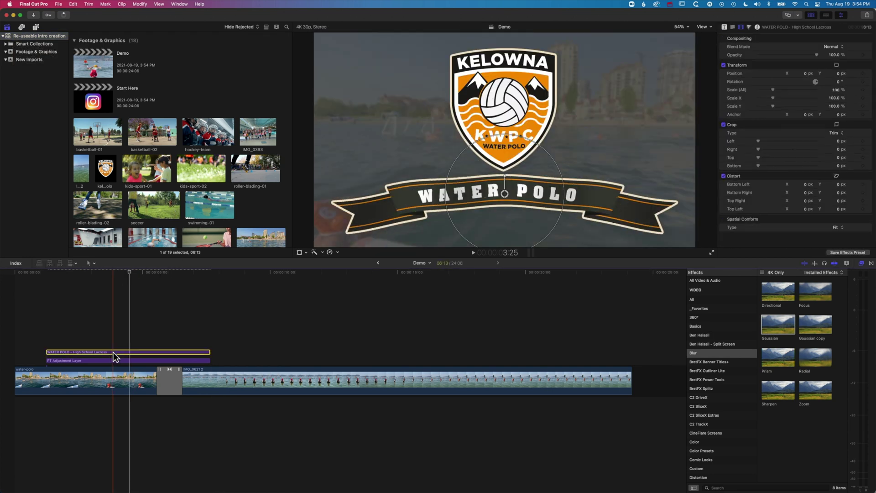
key("Delete")
left_click(32, 59)
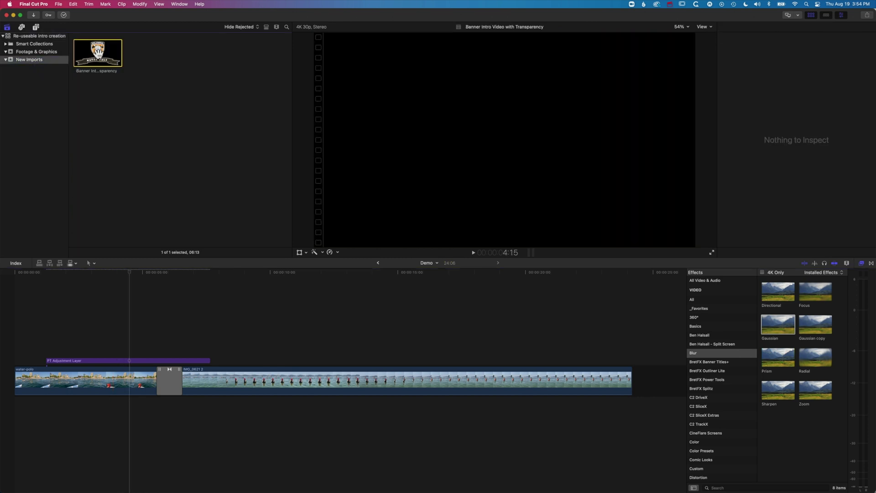
left_click_drag(75, 254, 51, 329)
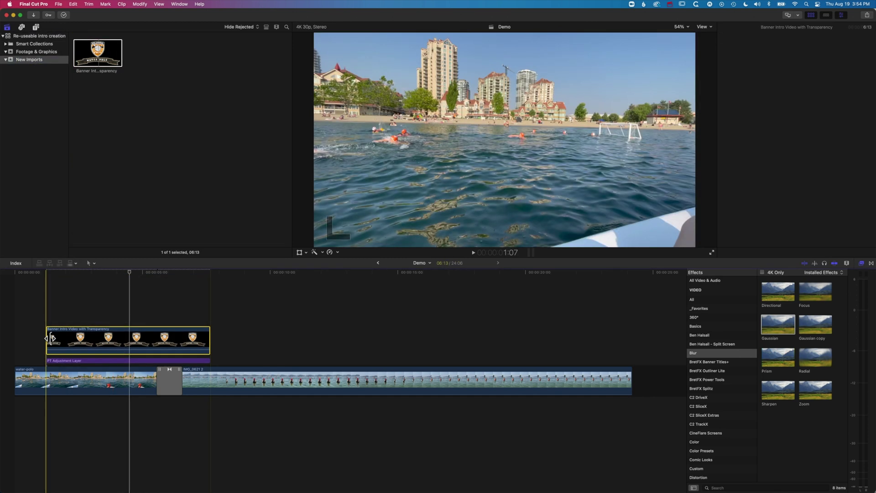
key("super+4")
left_click(121, 272)
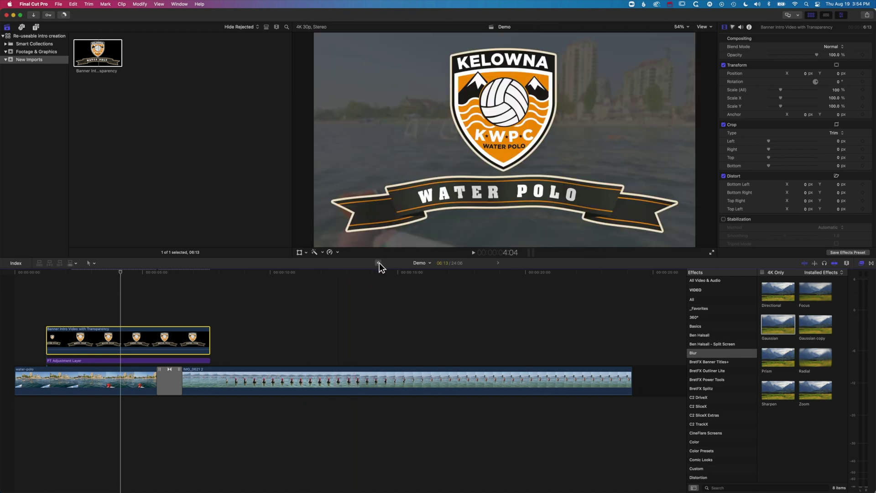
Open the Start Here project and play the Follow Us On title animation from just before it begins
left_click(378, 263)
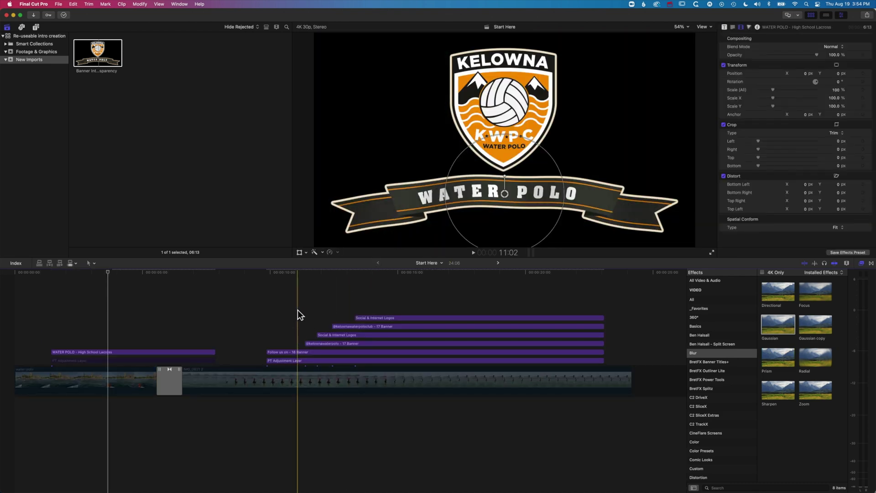
key("space")
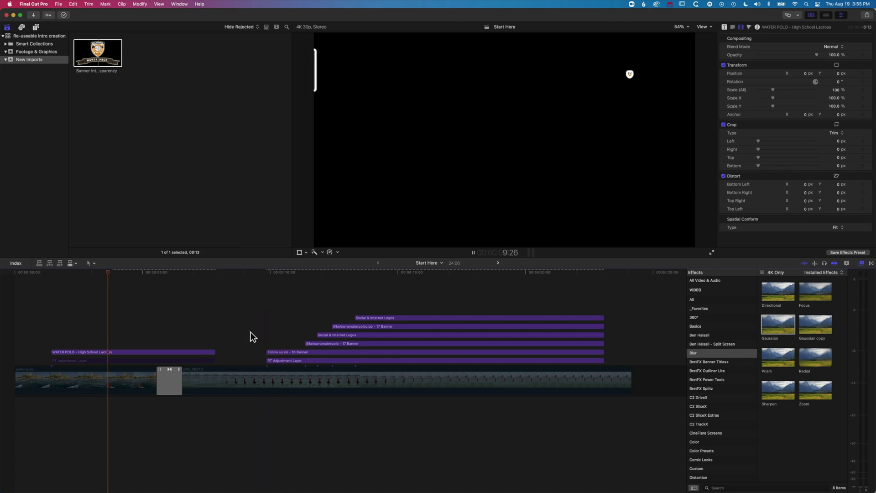
key("space")
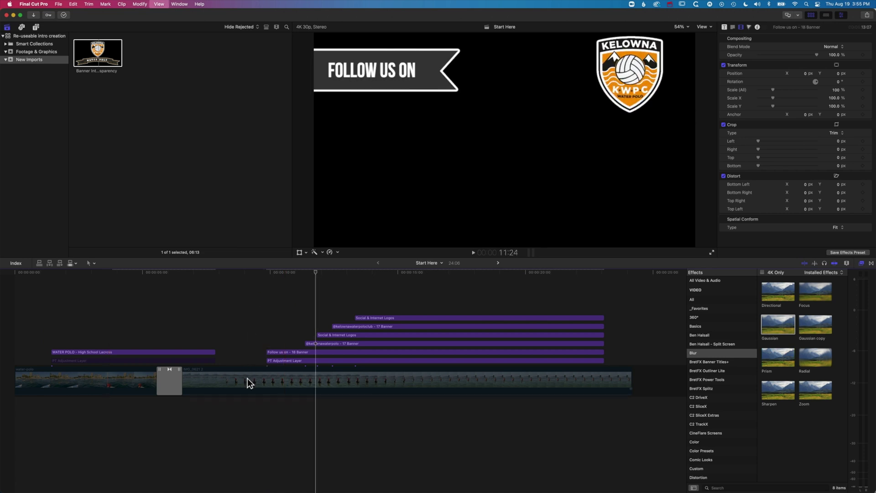
Enable the IMG_0821 2 footage under the Follow Us On titles in Start Here and play that section
left_click(247, 379)
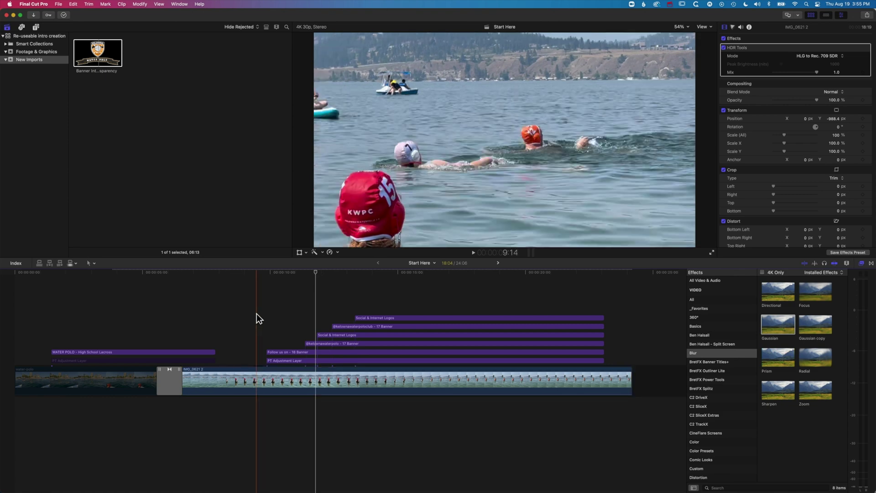
key("space")
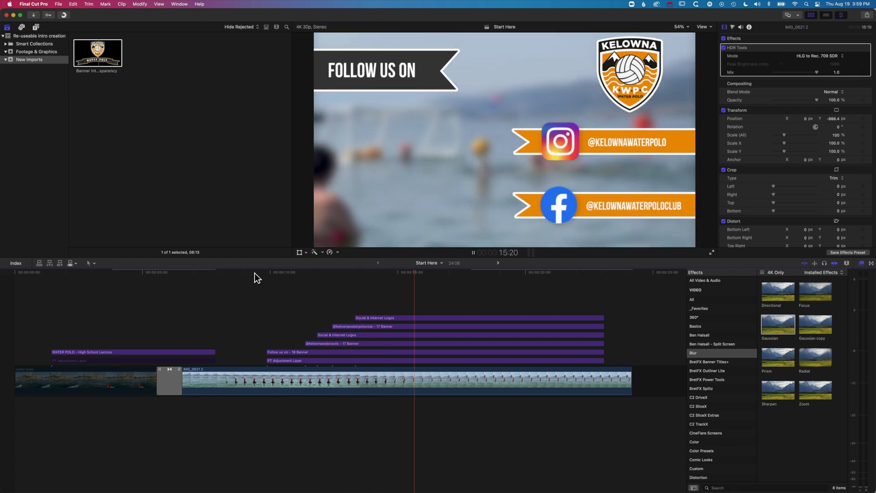
key("space")
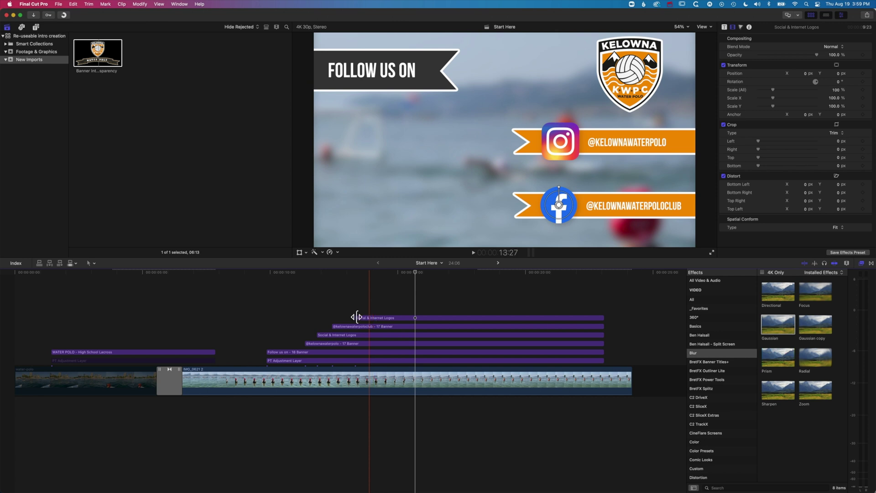
Copy the five Follow Us On and social media titles from Start Here into Demo above the second clip, and check them at 14:18
left_click_drag(297, 299, 367, 354)
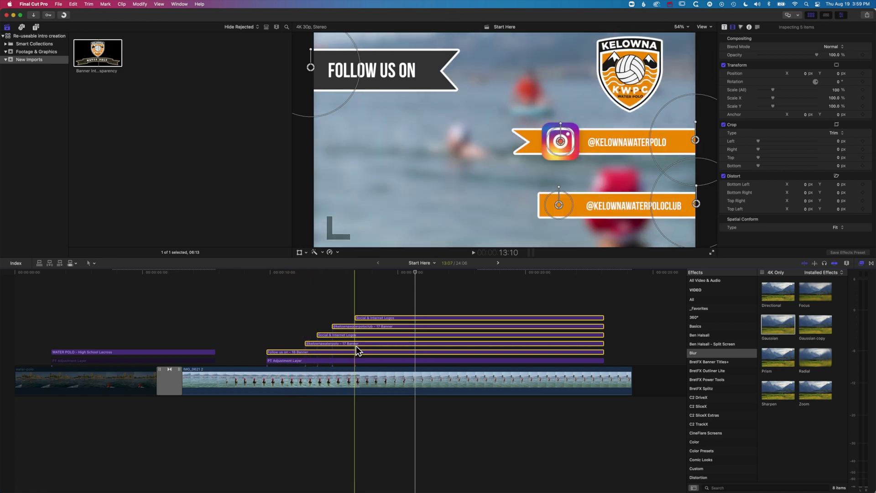
left_click(497, 262)
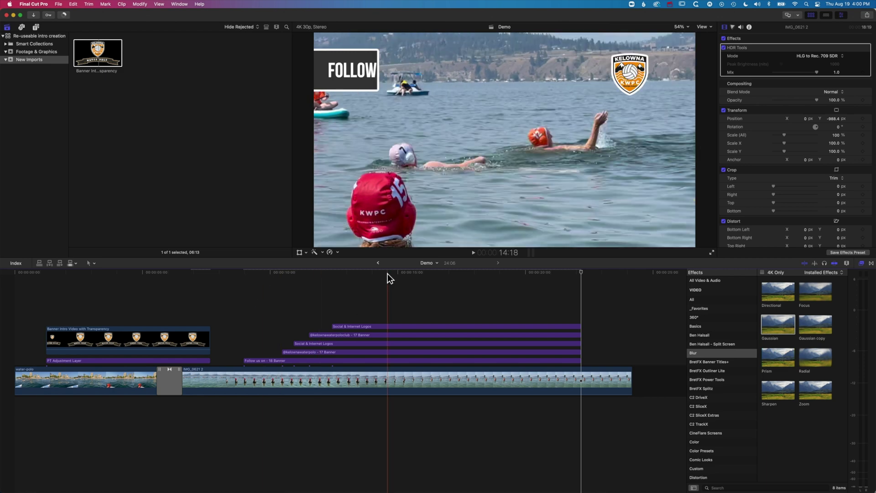
left_click(387, 271)
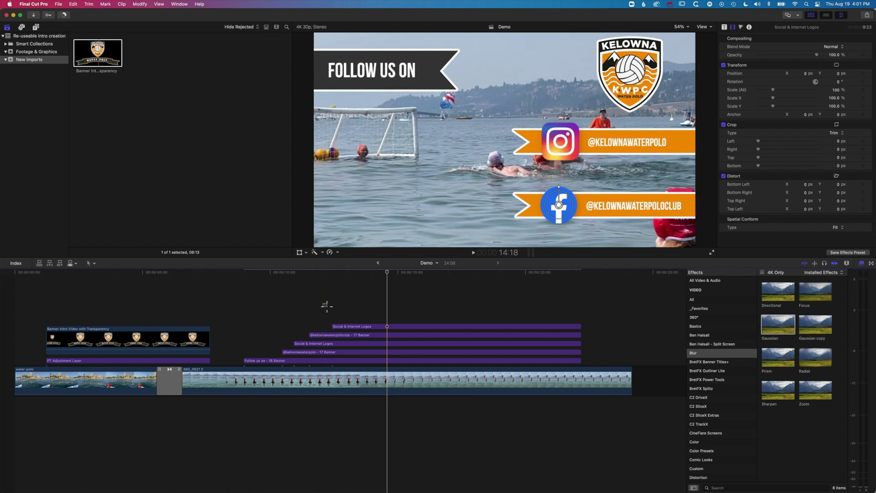
Delete the five Follow Us On and social media titles from the Demo timeline and return to the Start Here project
left_click_drag(323, 303, 368, 367)
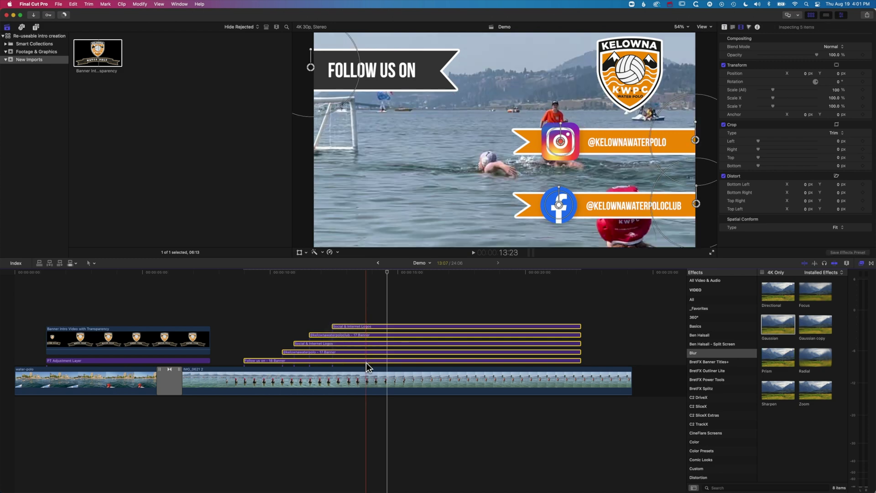
key("Delete")
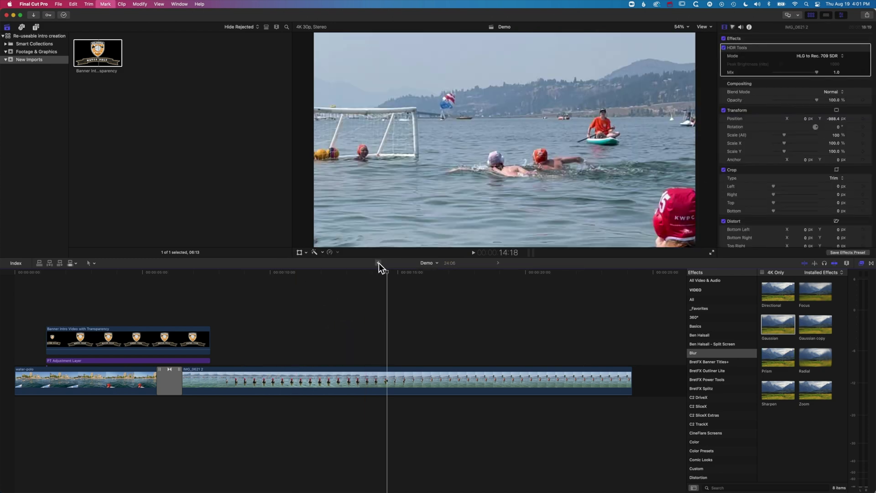
left_click(378, 262)
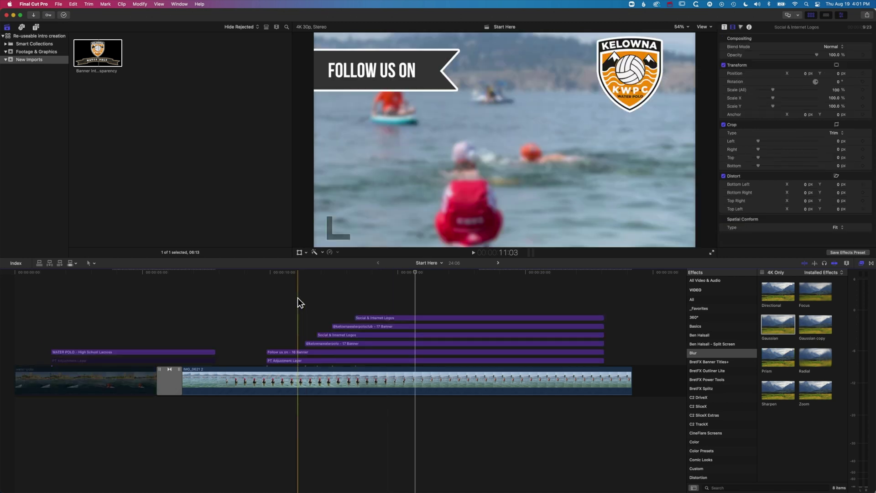
Start creating a compound clip from the five Follow Us On and social media titles in Start Here, leaving out the adjustment layer
left_click_drag(298, 298, 365, 351)
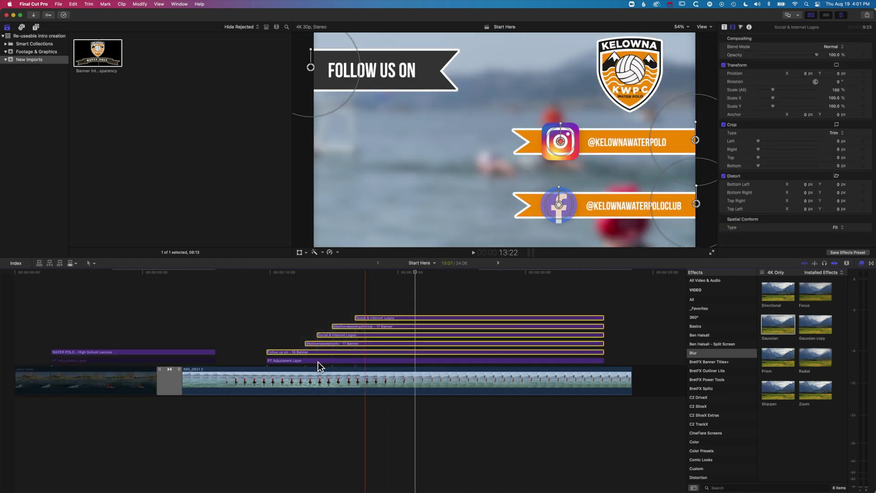
left_click(60, 4)
mouse_move(79, 14)
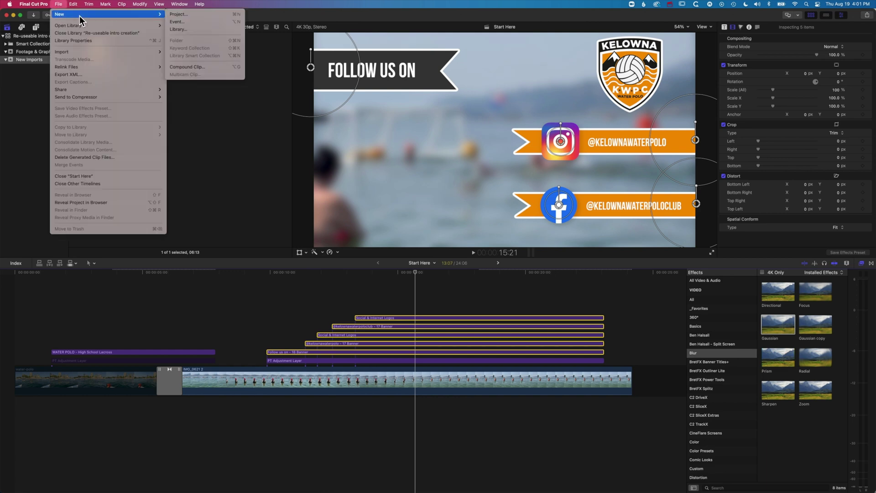